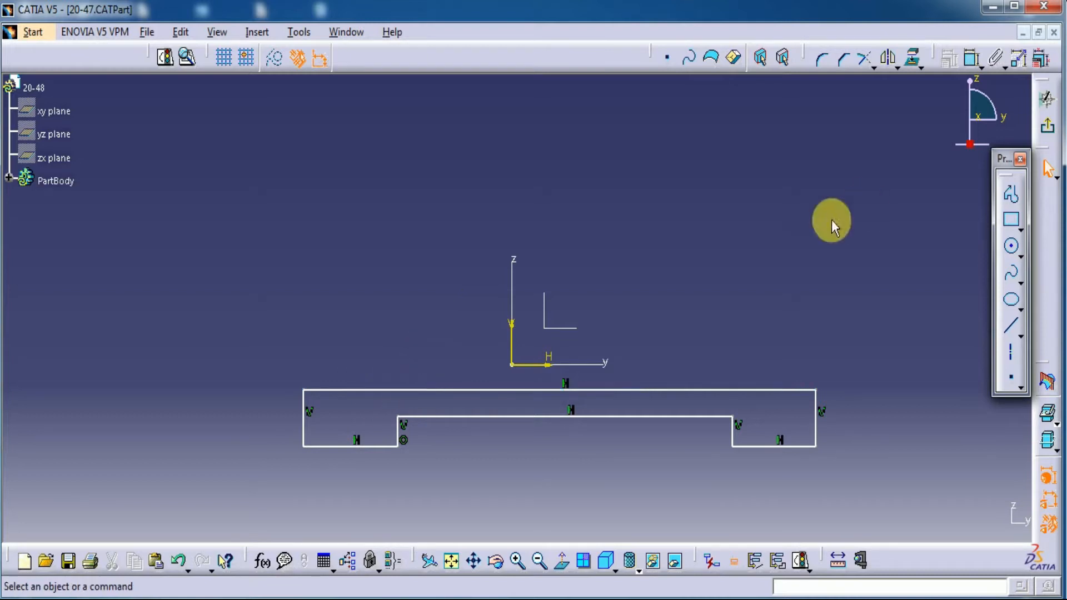
left_click(972, 55)
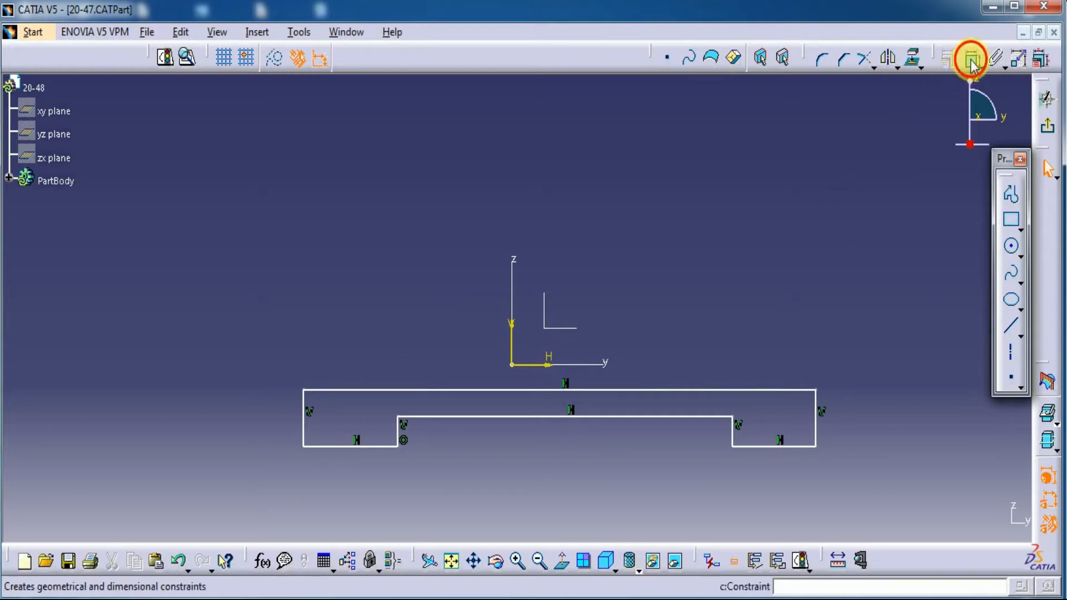
left_click(678, 389)
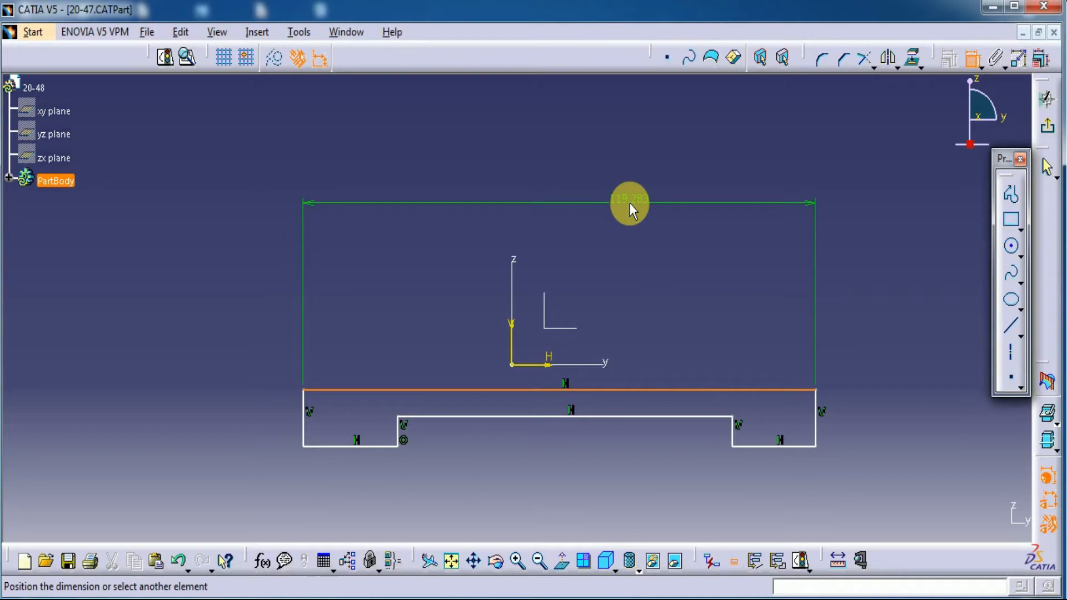
key("Escape")
- Constrain the two outer vertical edges of the profile to be symmetric about the sketch's vertical axis
left_click(972, 58)
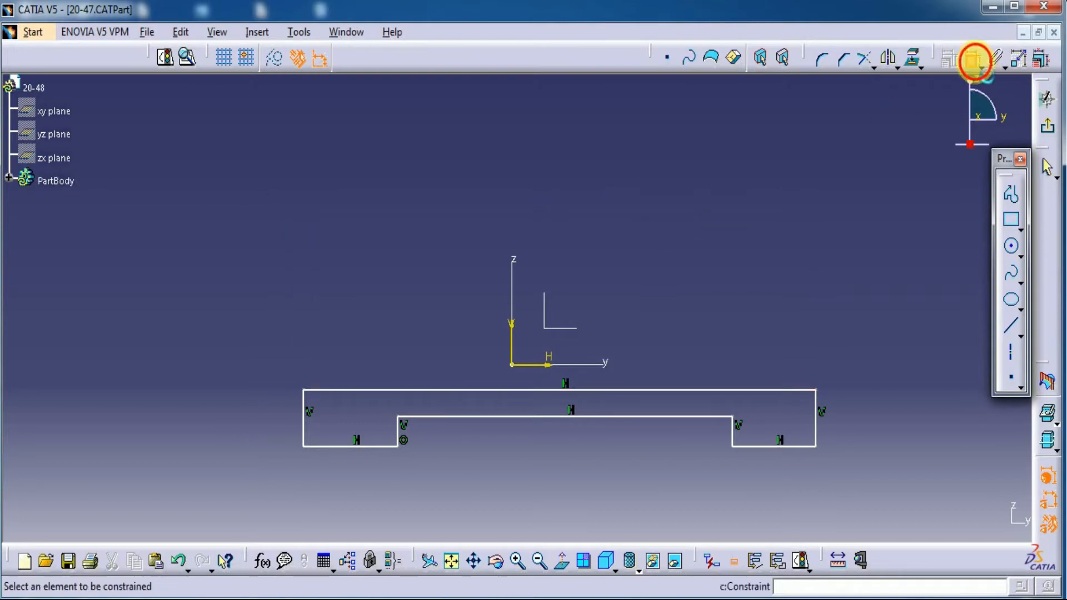
left_click(815, 435)
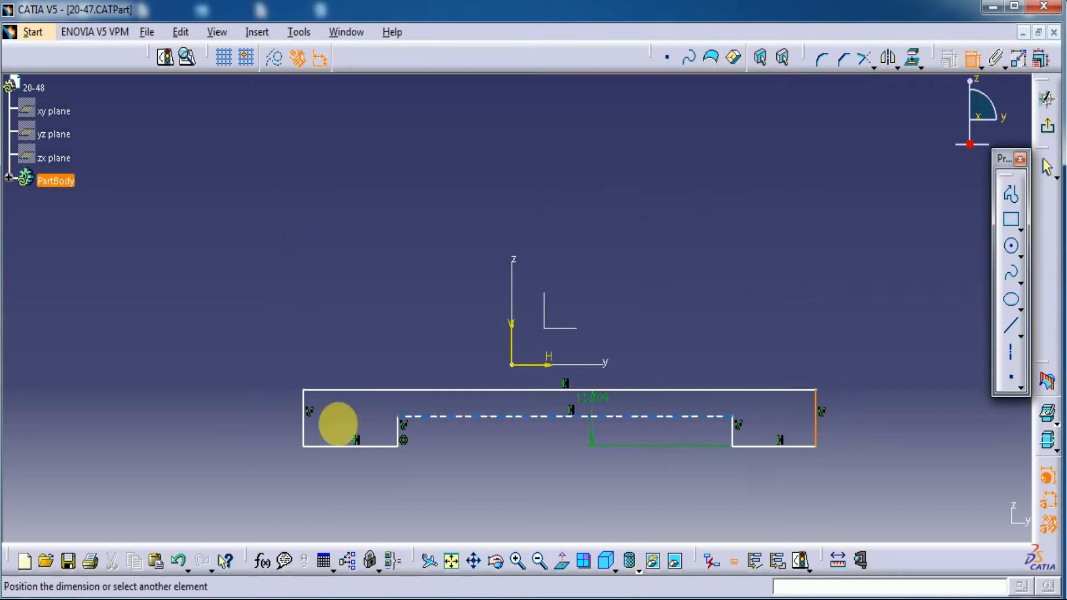
left_click(303, 434)
right_click(586, 192)
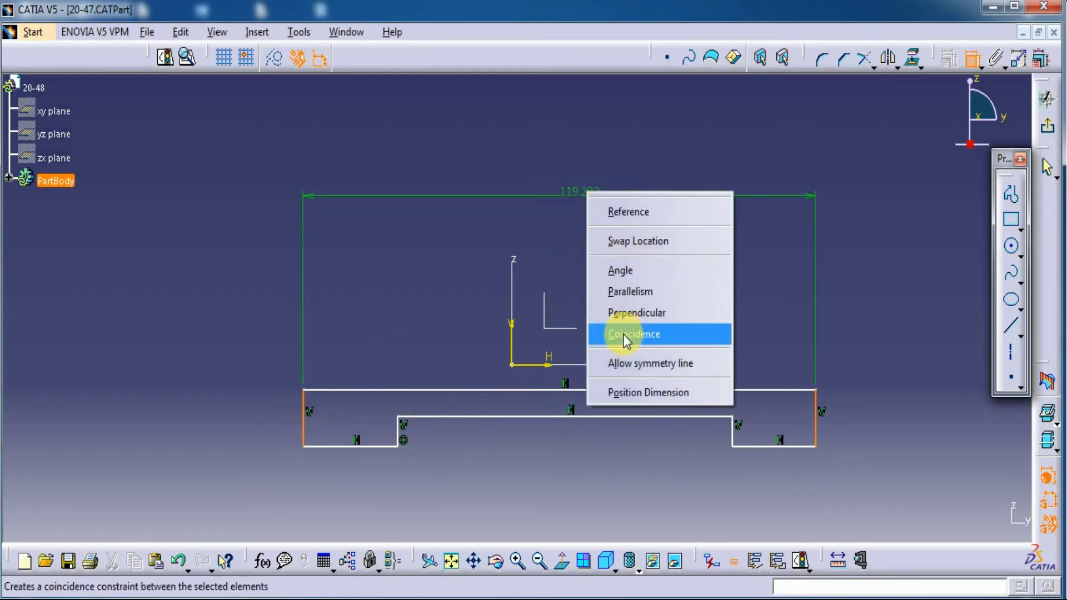
left_click(626, 366)
left_click(510, 328)
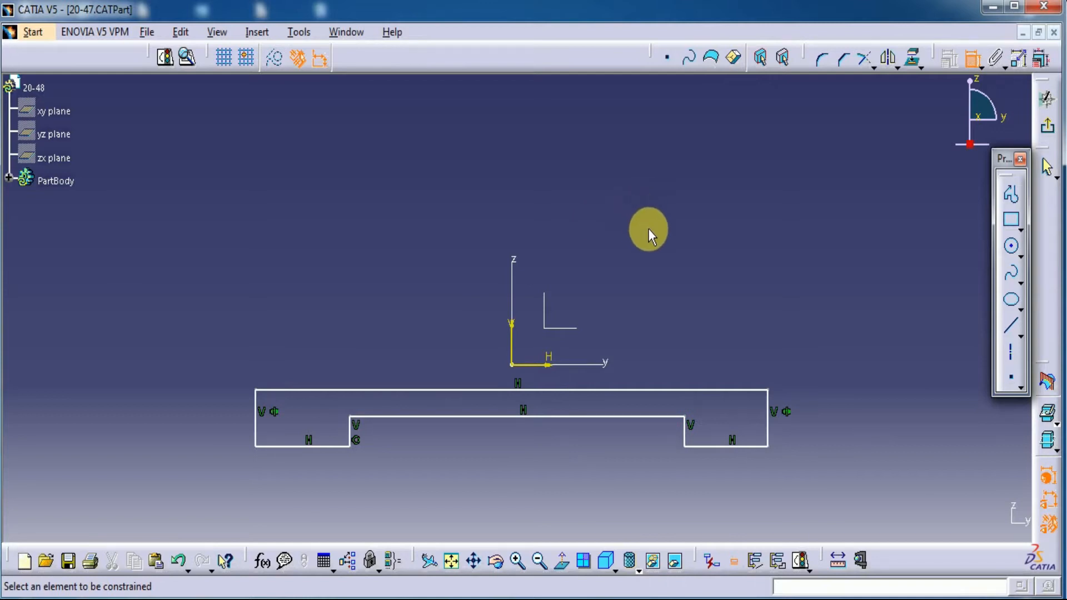
- Dimension the profile's overall height between its top edge and a foot's bottom edge, and set it to 20 mm
left_click(738, 390)
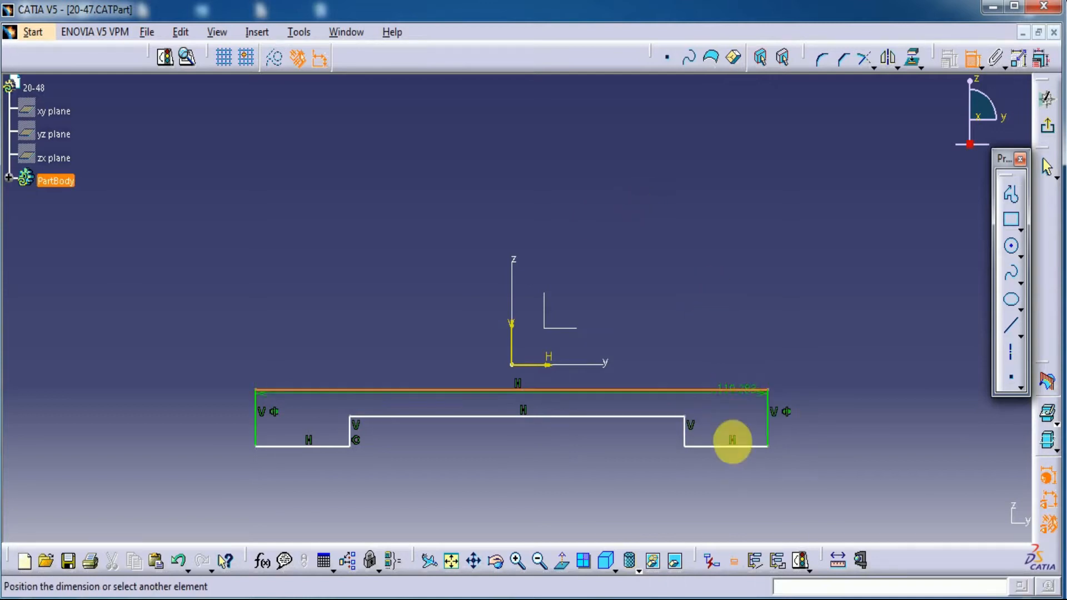
left_click(742, 446)
left_click(858, 409)
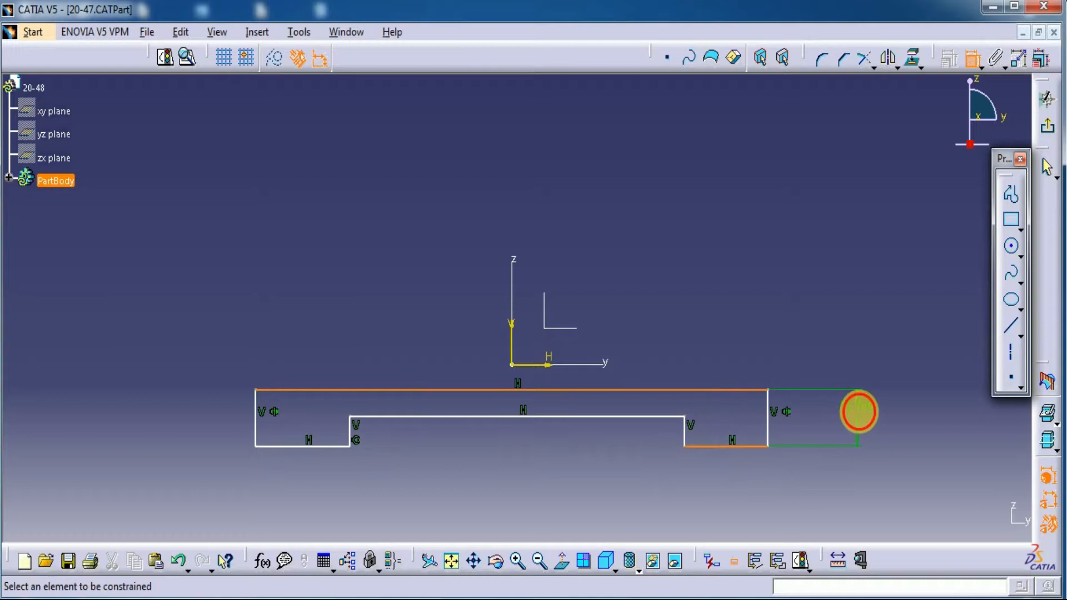
double_click(862, 407)
type("20")
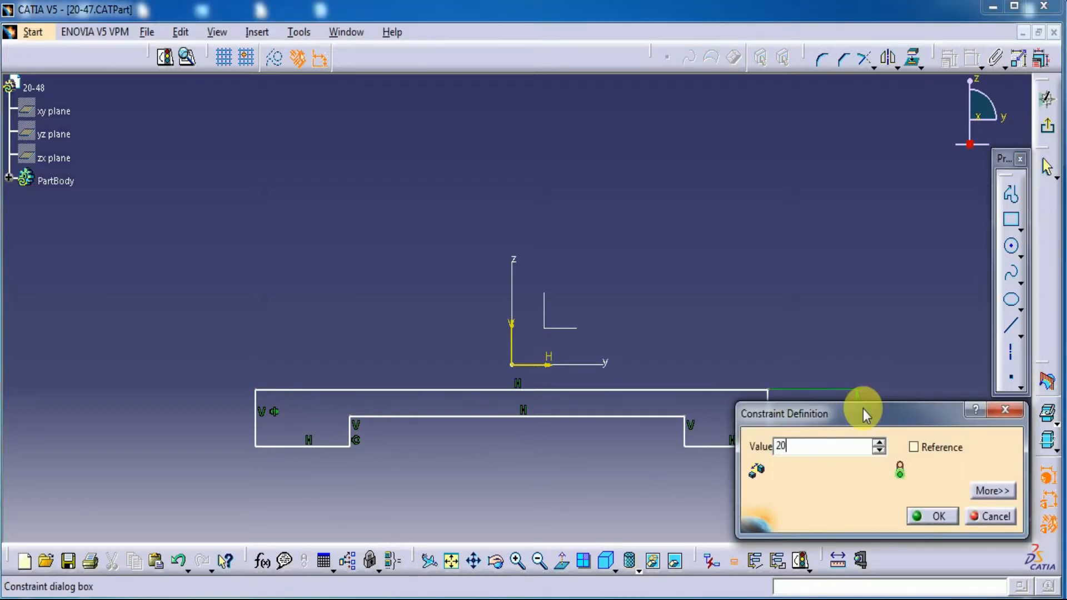
key("Return")
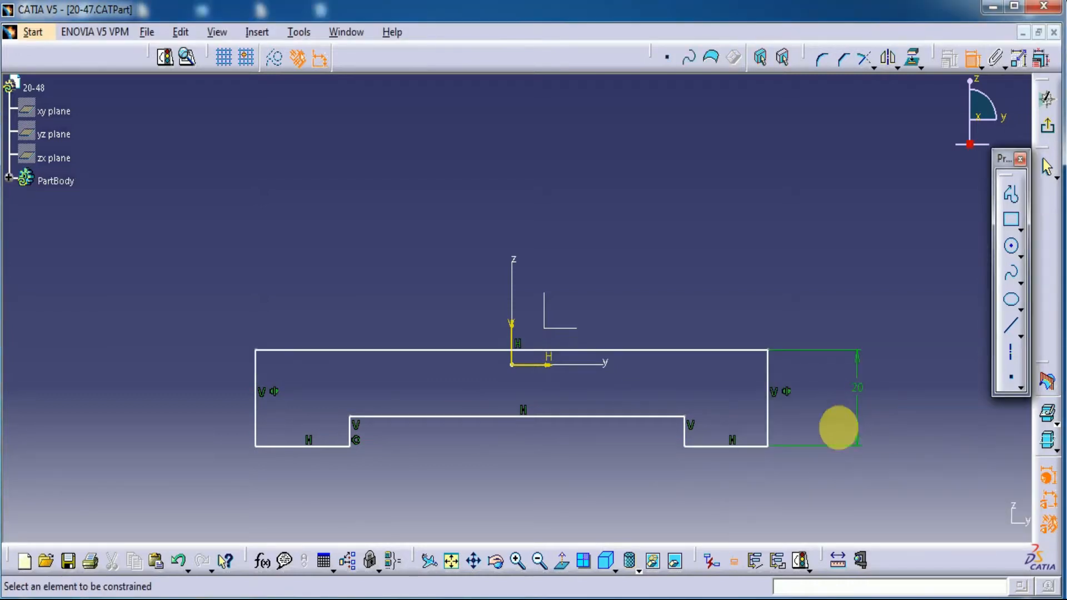
- Dimension the right inner vertical edge of the bottom recess and set its height to 6 mm
left_click(684, 431)
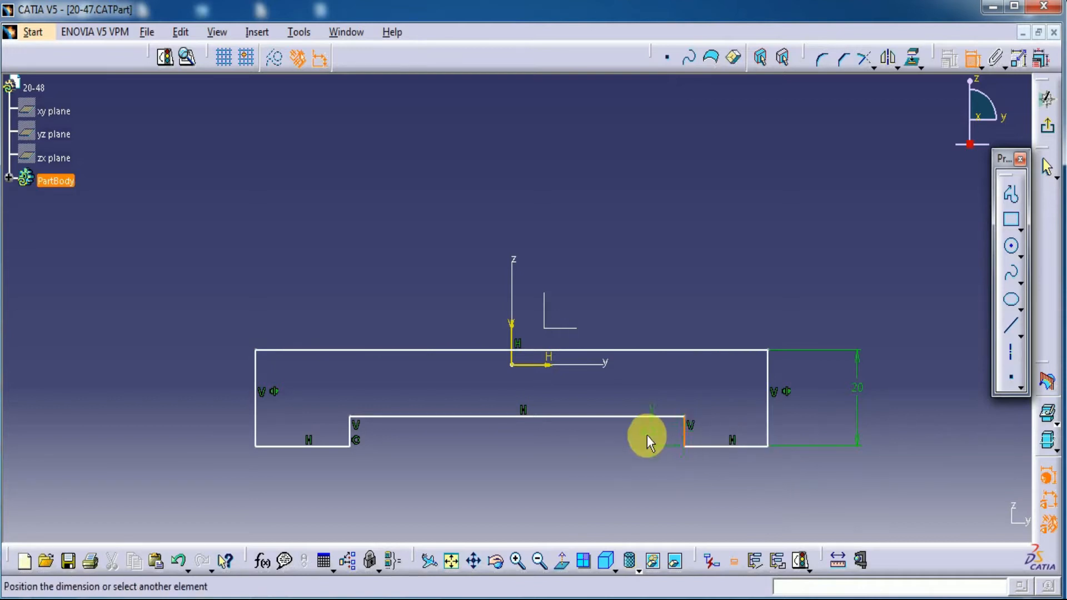
left_click(647, 435)
double_click(651, 440)
type("6")
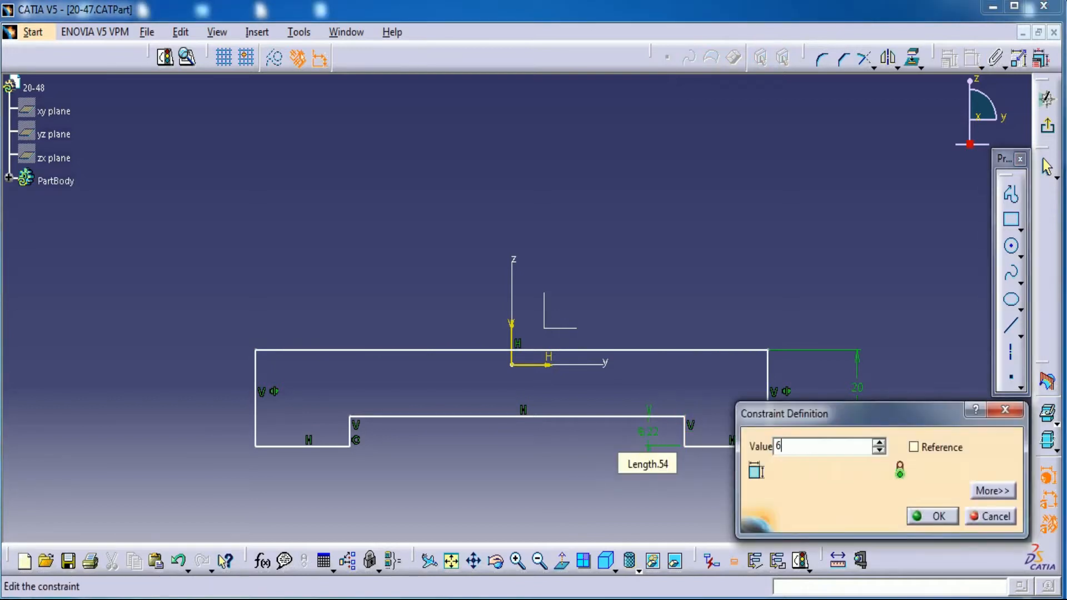
key("Return")
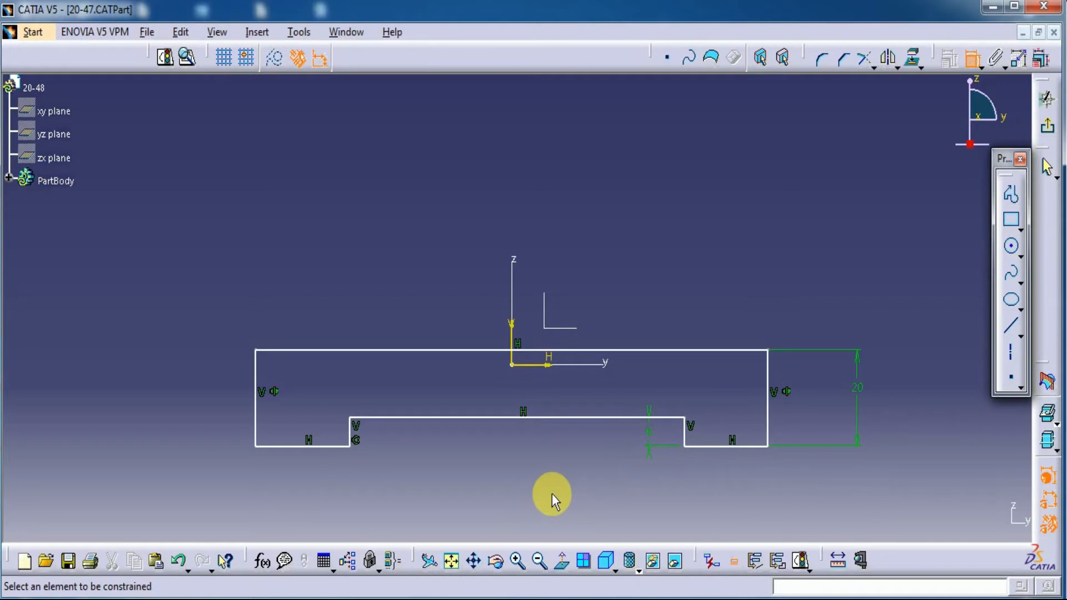
- Dimension the bottom edge of the profile's right foot and set its width to 14 mm
left_click(713, 448)
left_click(711, 469)
double_click(715, 472)
type("14")
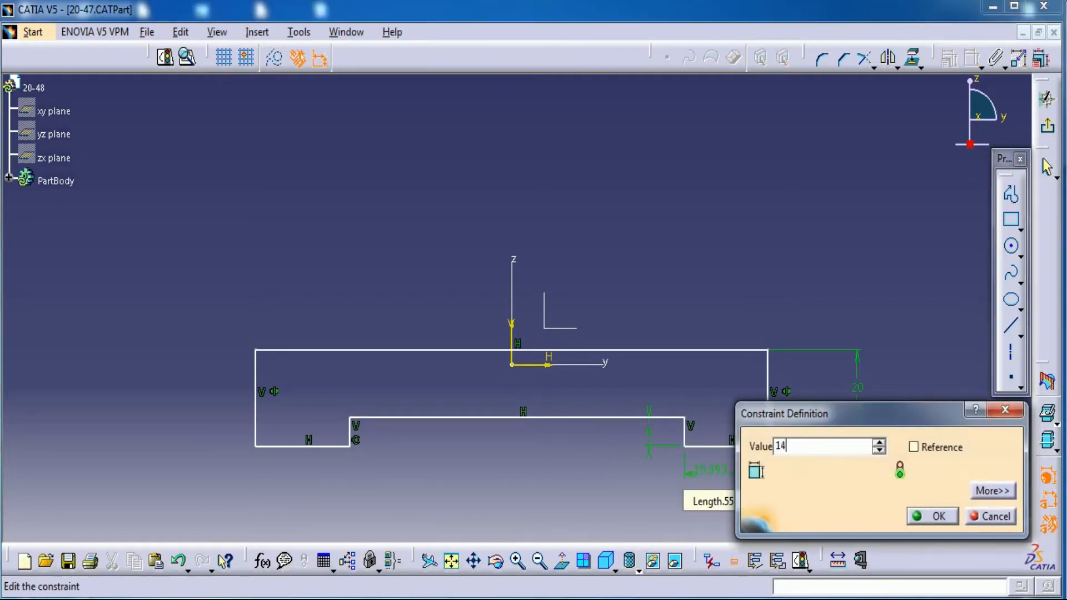
key("Return")
- Dimension the bottom edge of the profile's left foot and set its width to 14 mm
left_click(333, 450)
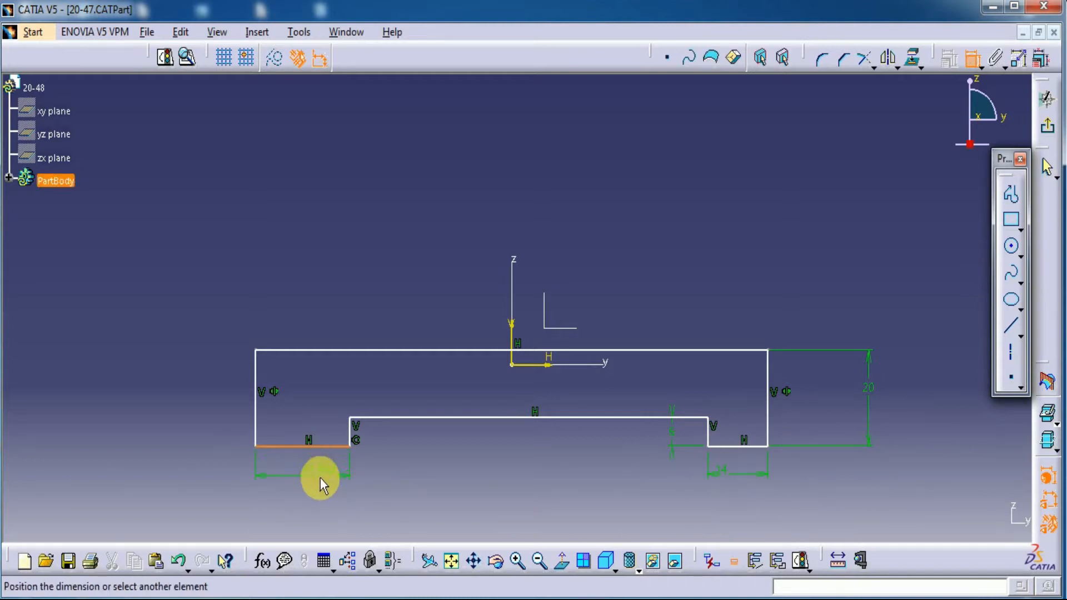
left_click(319, 475)
double_click(320, 477)
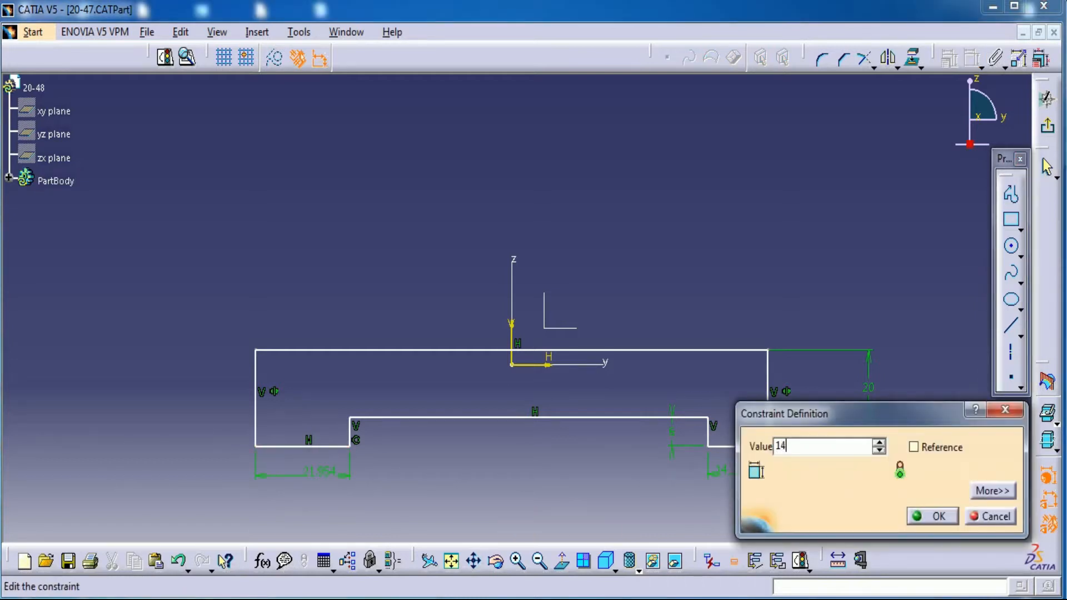
type("14")
key("Return")
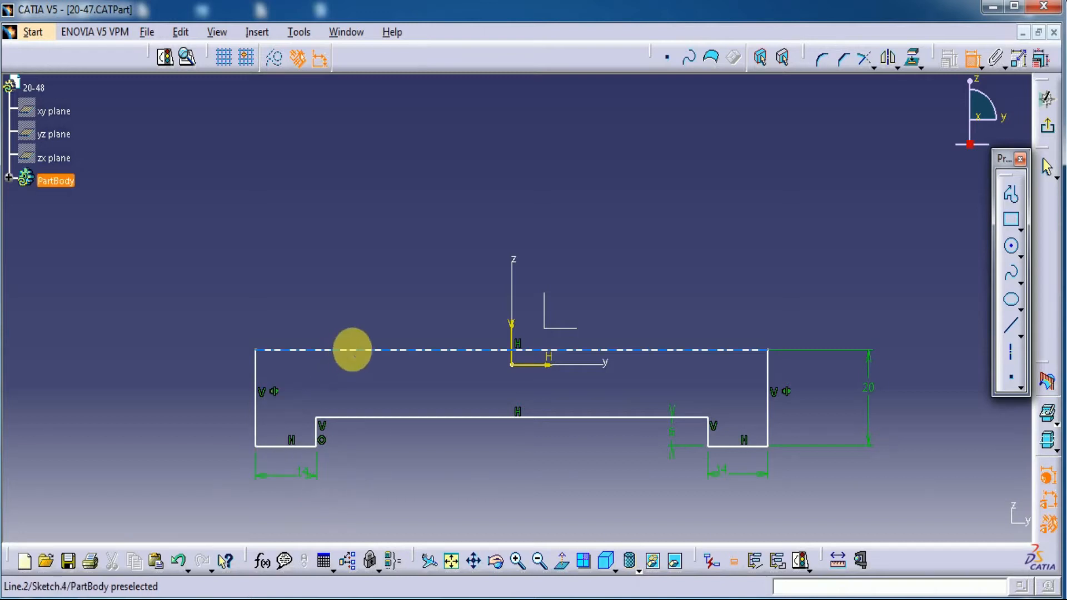
- Dimension the profile's long top edge and set the overall width to 98 mm
left_click(364, 356)
left_click(463, 209)
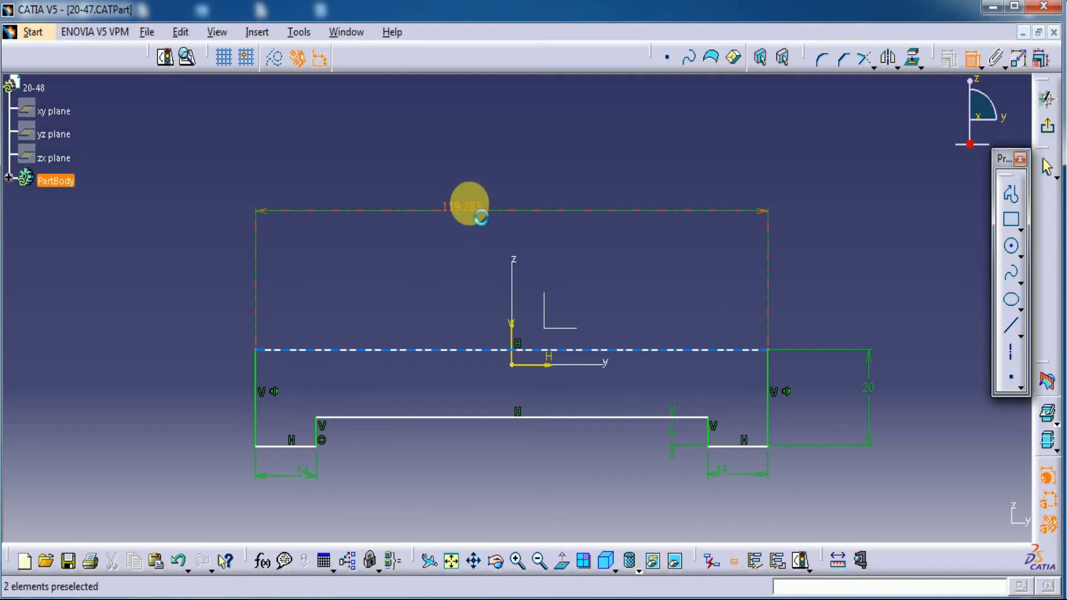
double_click(474, 212)
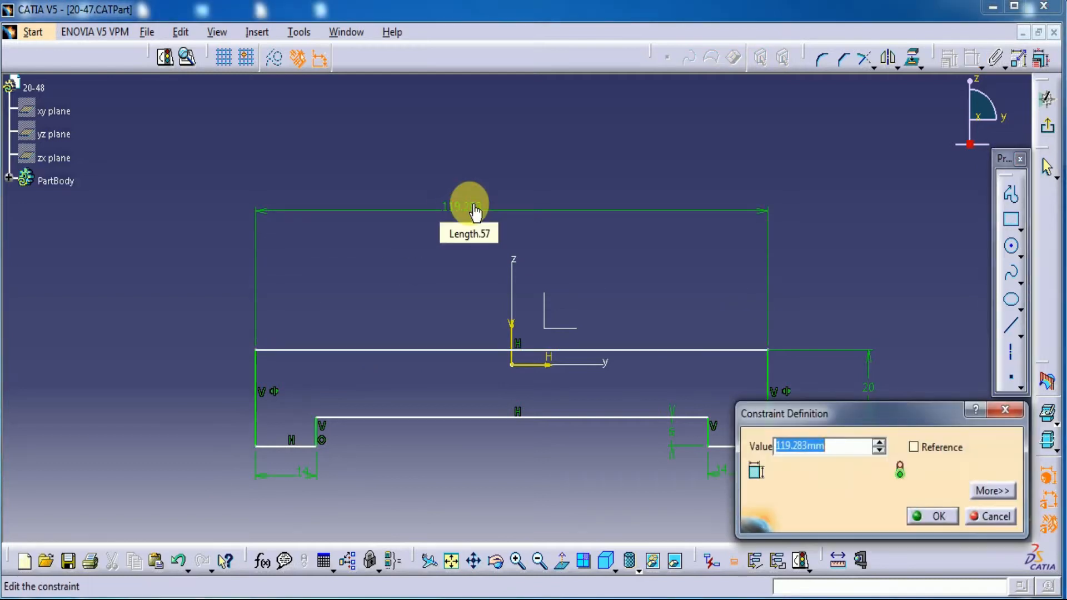
type("98")
key("Return")
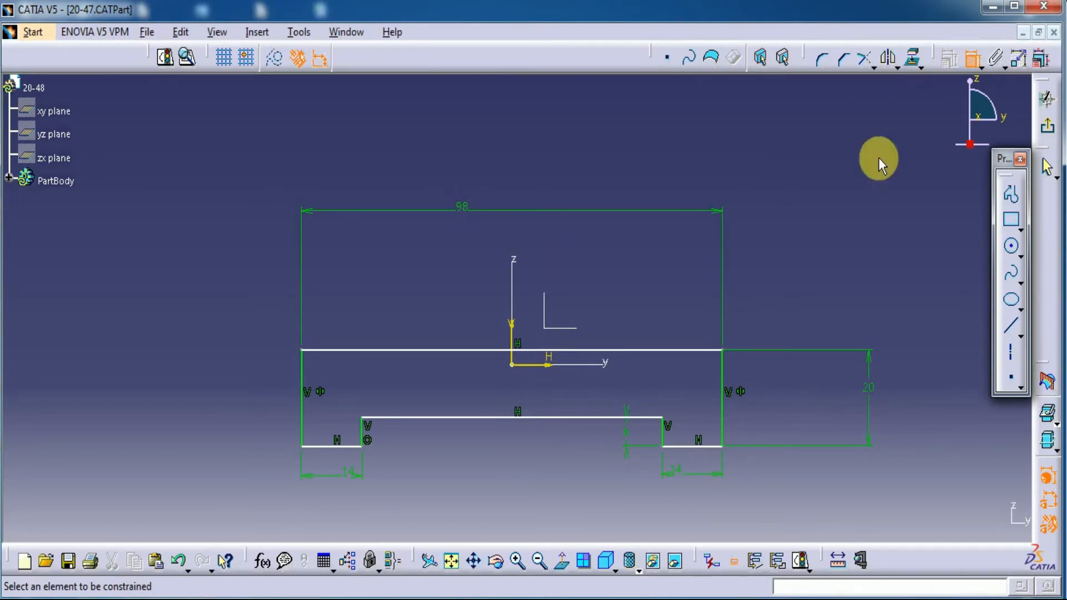
- Make the profile's top edge coincident with the horizontal axis and exit the sketch
left_click(655, 350)
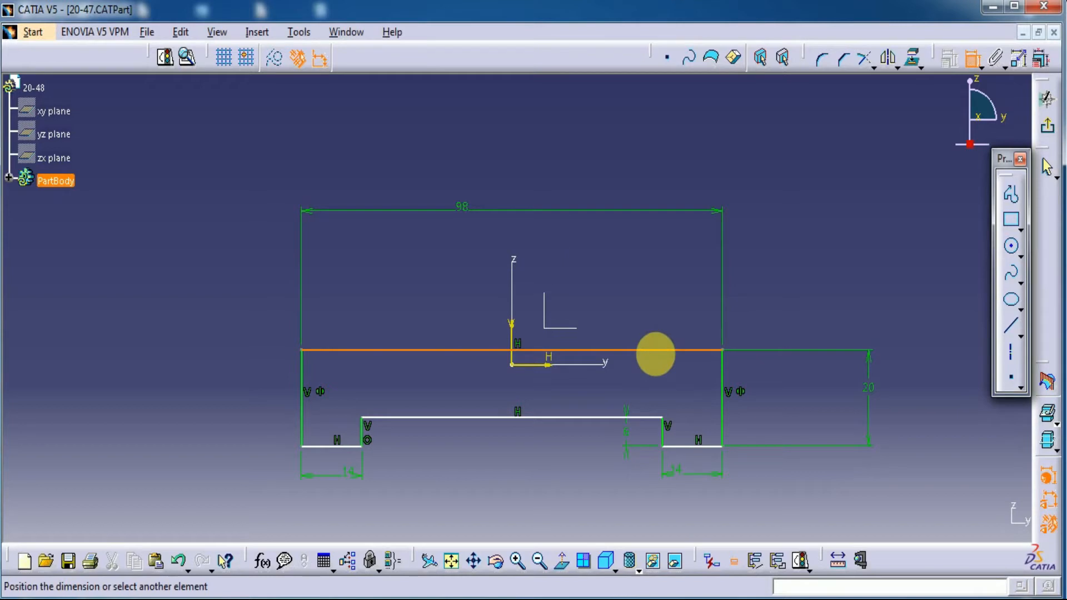
left_click(547, 368)
right_click(851, 238)
left_click(882, 318)
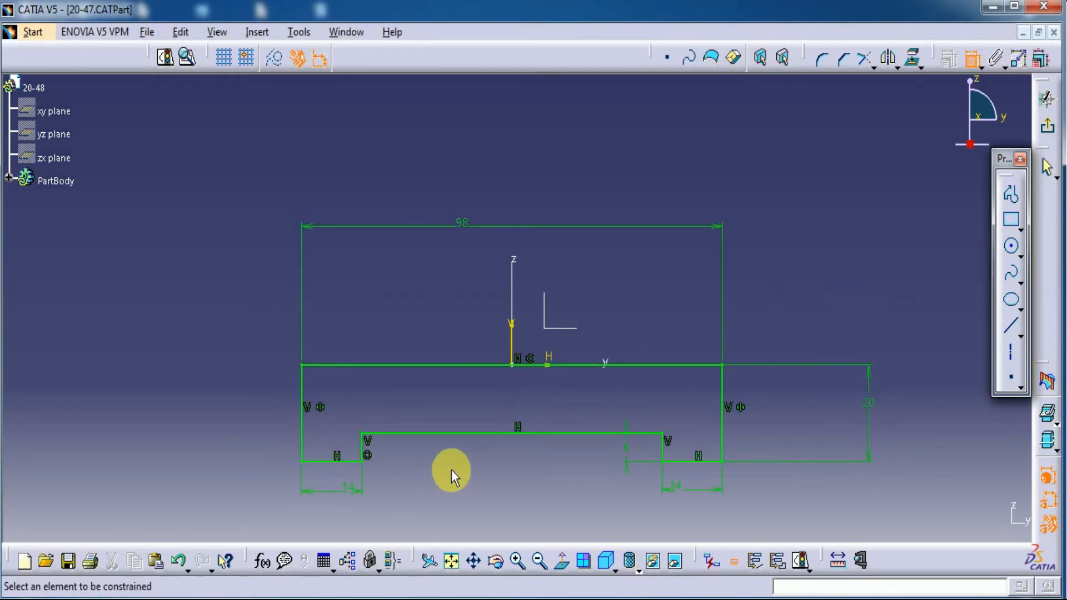
left_click(1046, 125)
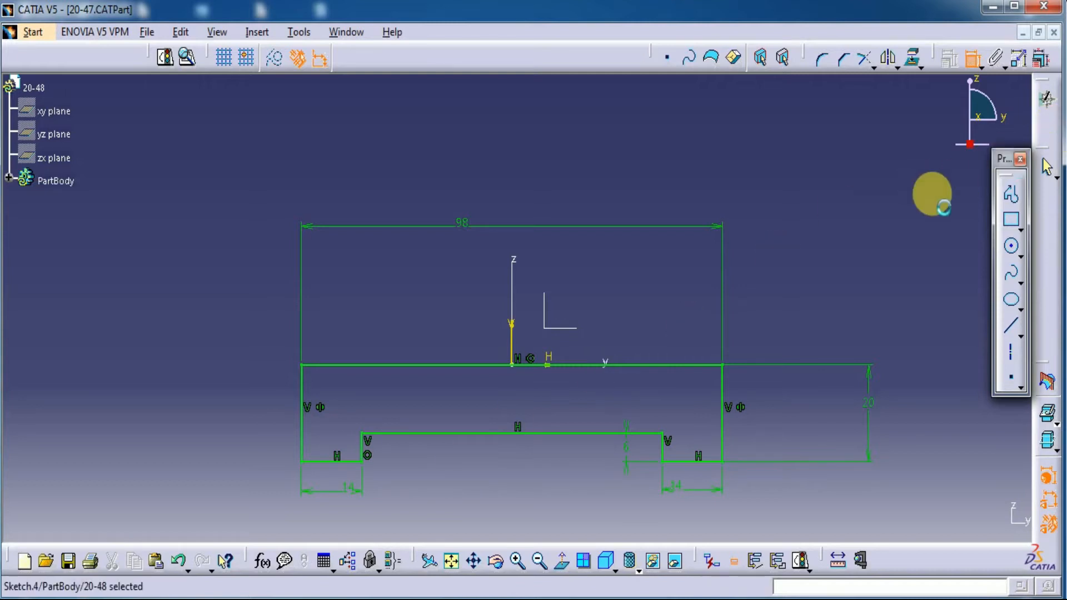
- Pad the profile with a 21 mm length and mirrored extent
left_click(487, 58)
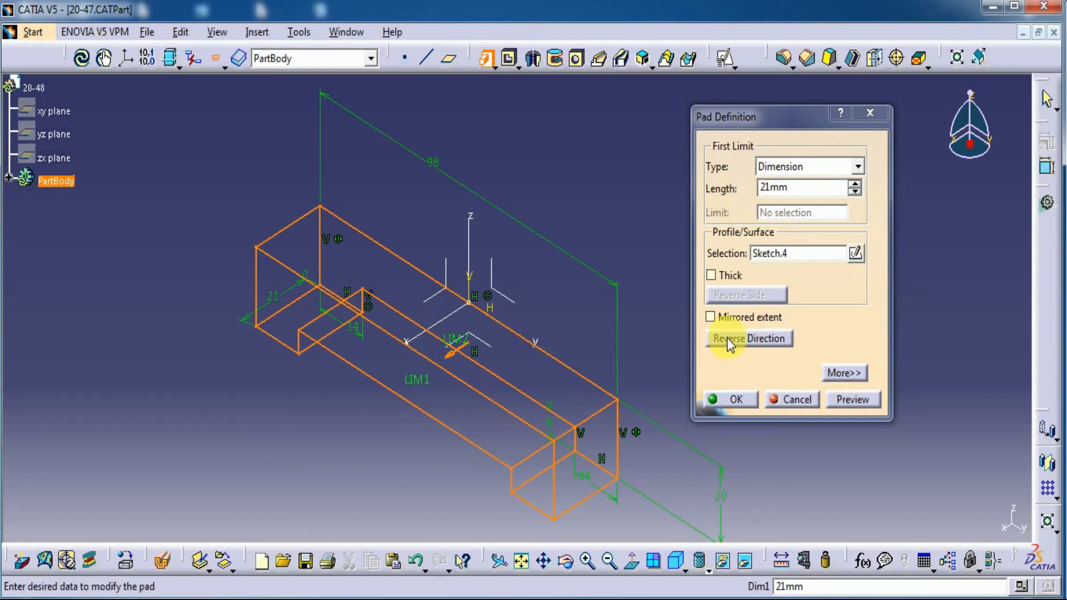
left_click(710, 317)
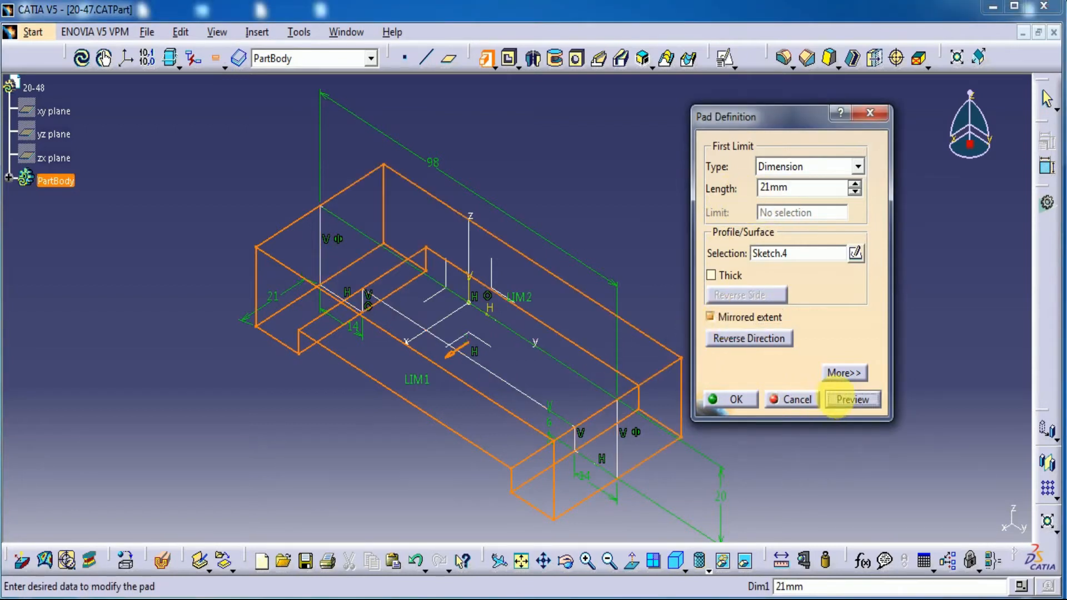
left_click(851, 399)
left_click(735, 399)
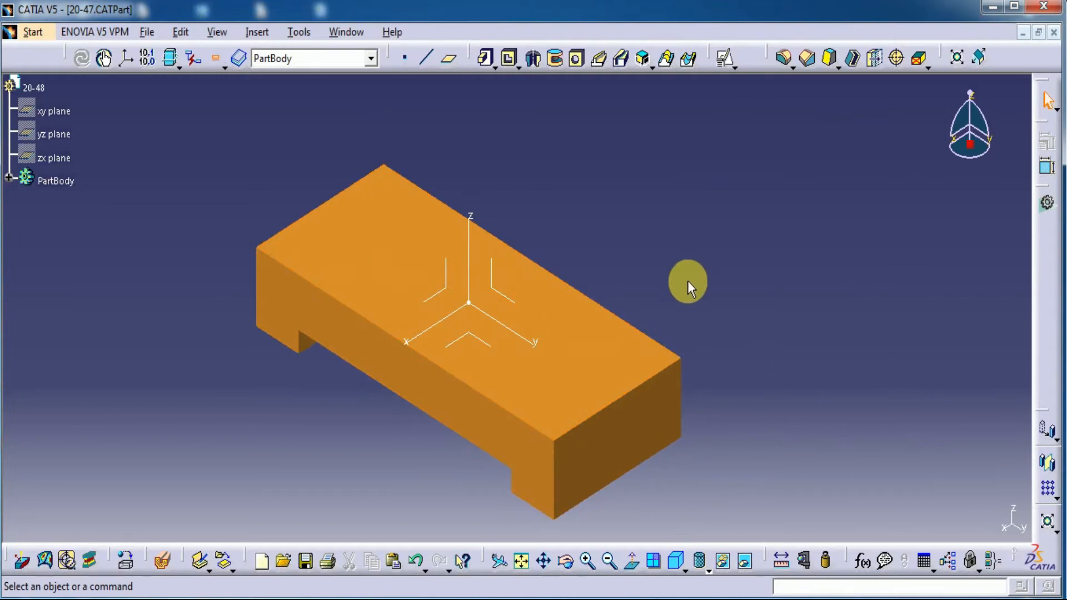
- Create a positioned sketch on the ZX plane of the absolute axis system with the V direction reversed
middle_click_drag(689, 288, 714, 289)
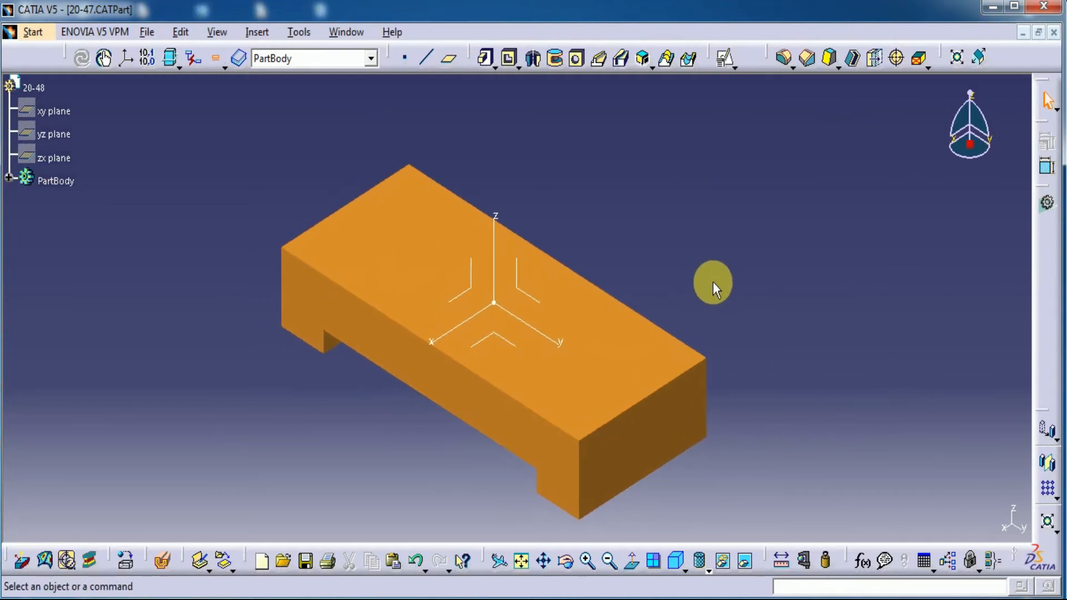
left_click(465, 295)
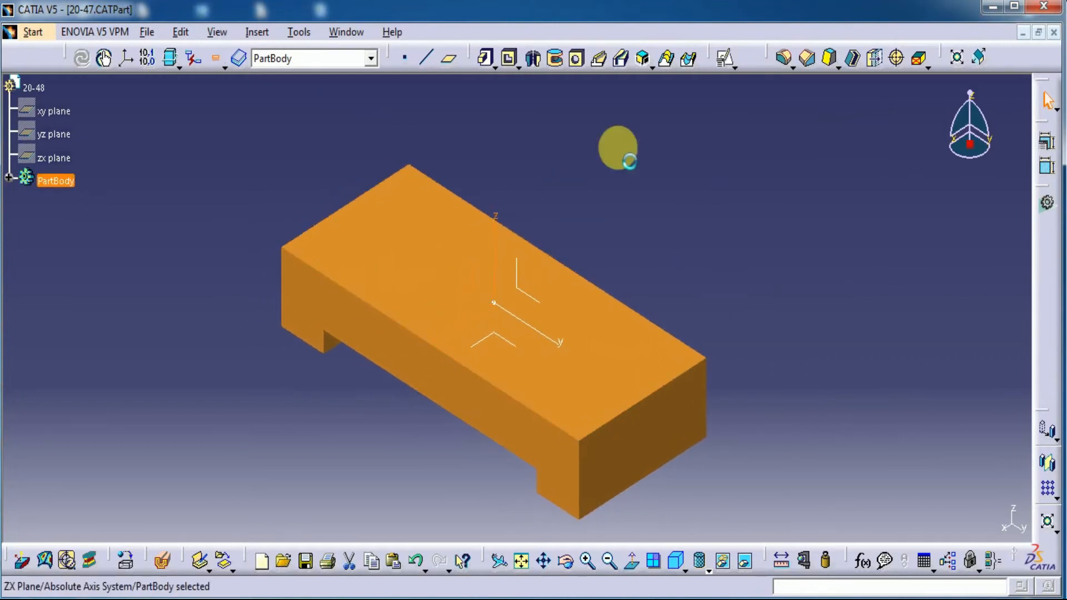
left_click(723, 59)
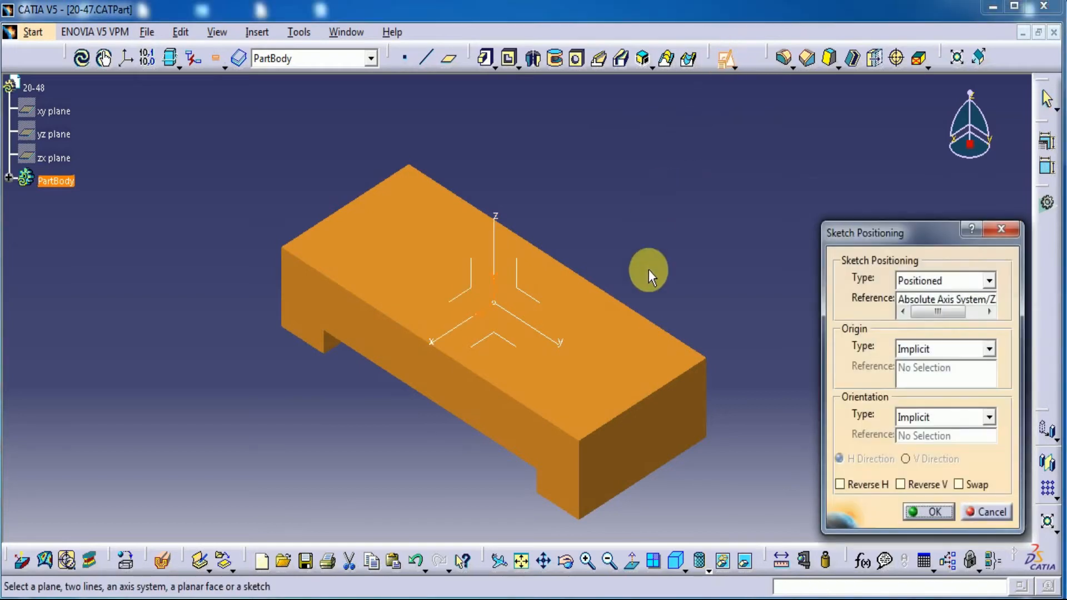
left_click(900, 484)
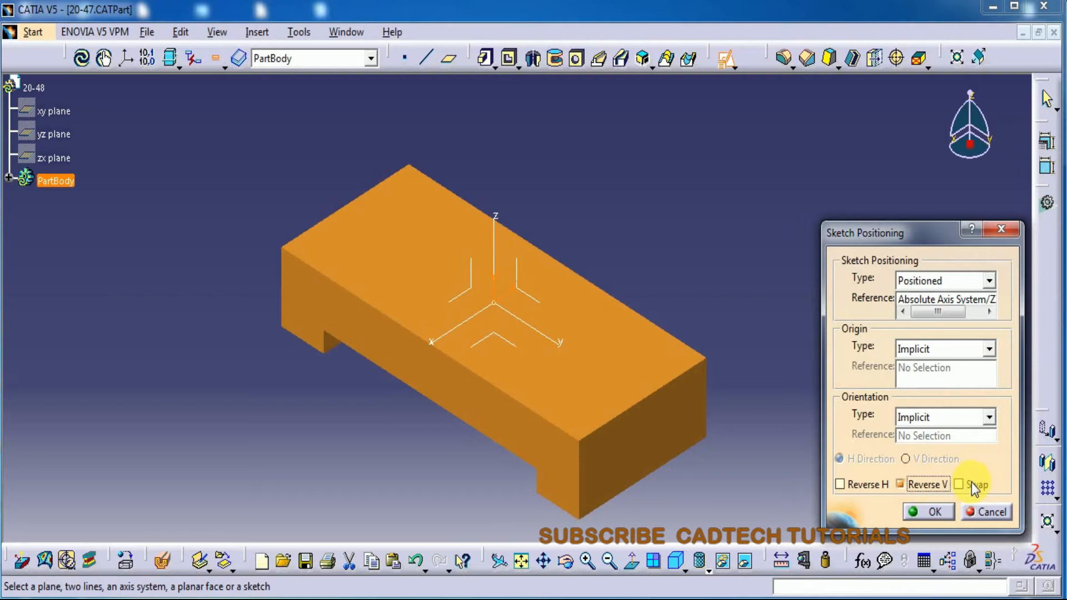
left_click(925, 511)
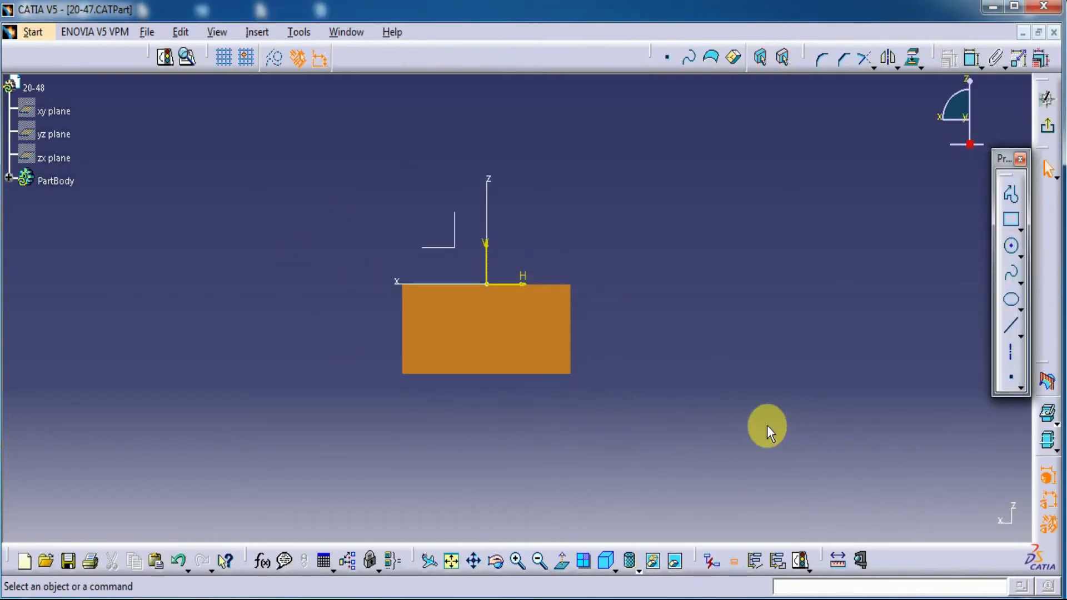
- Draw a circle of radius 21 mm centred on the vertical axis, about 30 mm above the origin
middle_click_drag(644, 342, 642, 291)
left_click(644, 342)
middle_click_drag(641, 292, 689, 372)
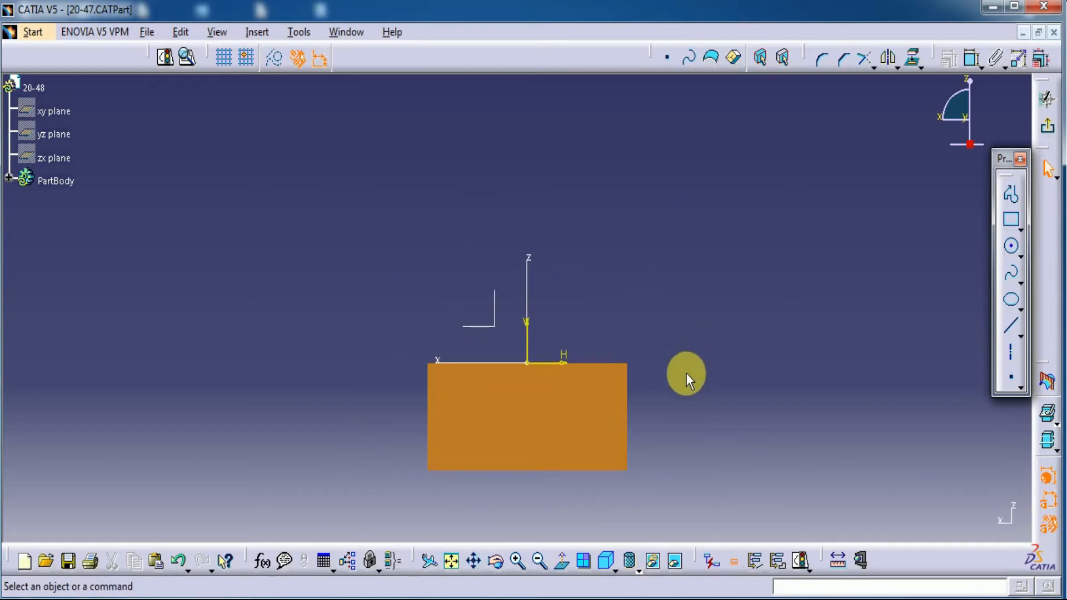
left_click(1008, 246)
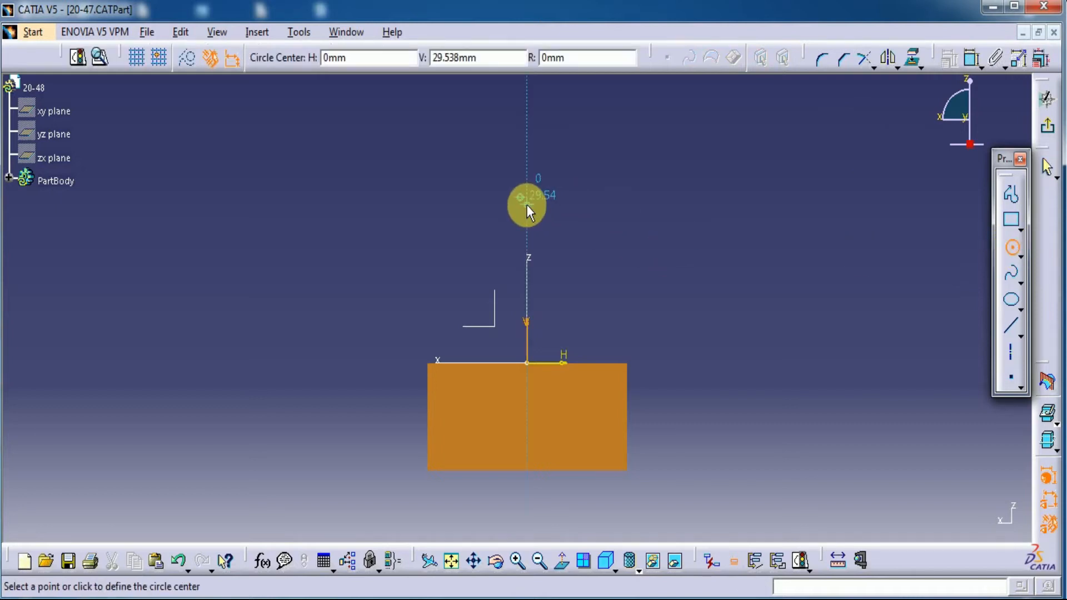
left_click(526, 204)
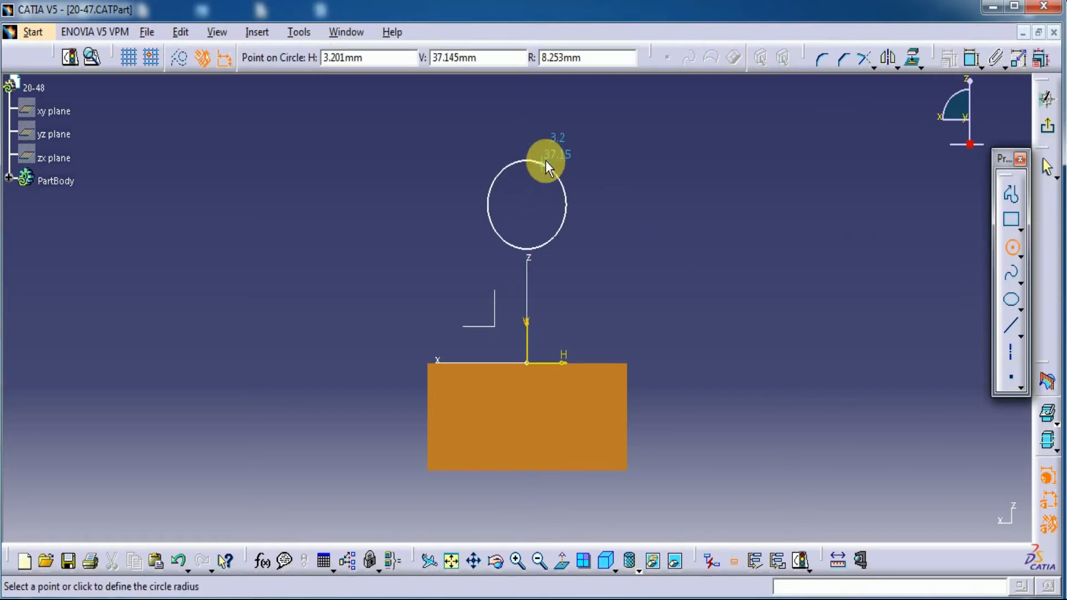
key("Tab")
key("Tab")
type("21")
left_click(545, 161)
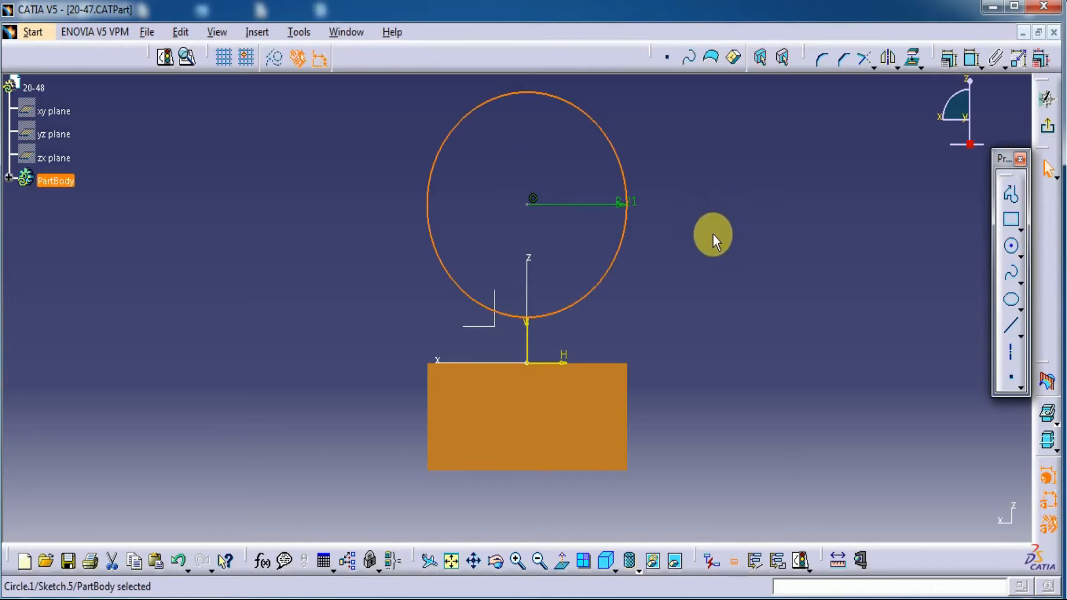
left_click(949, 57)
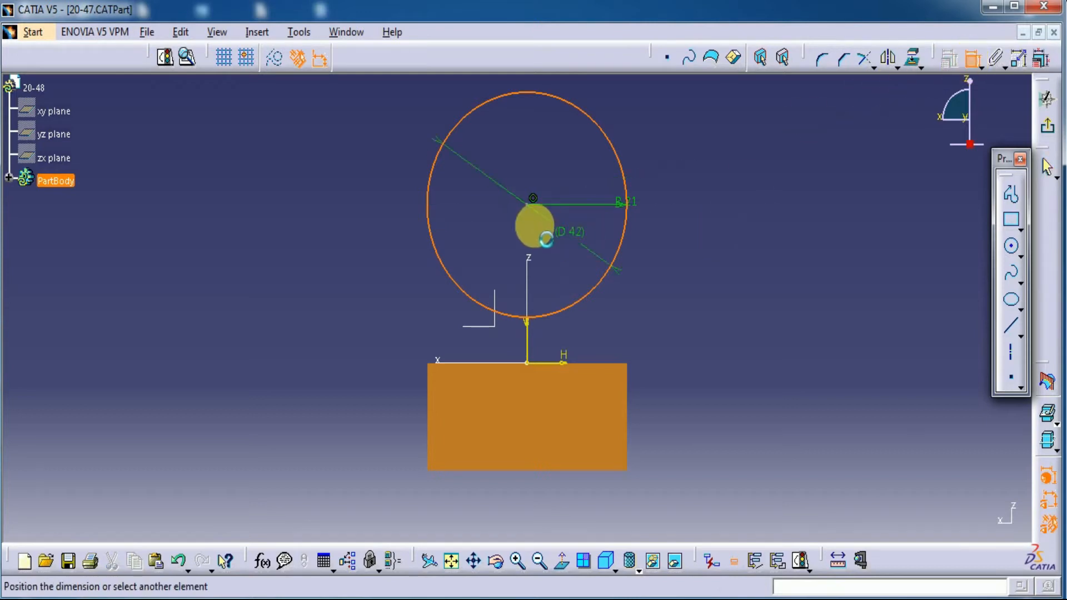
left_click(555, 363)
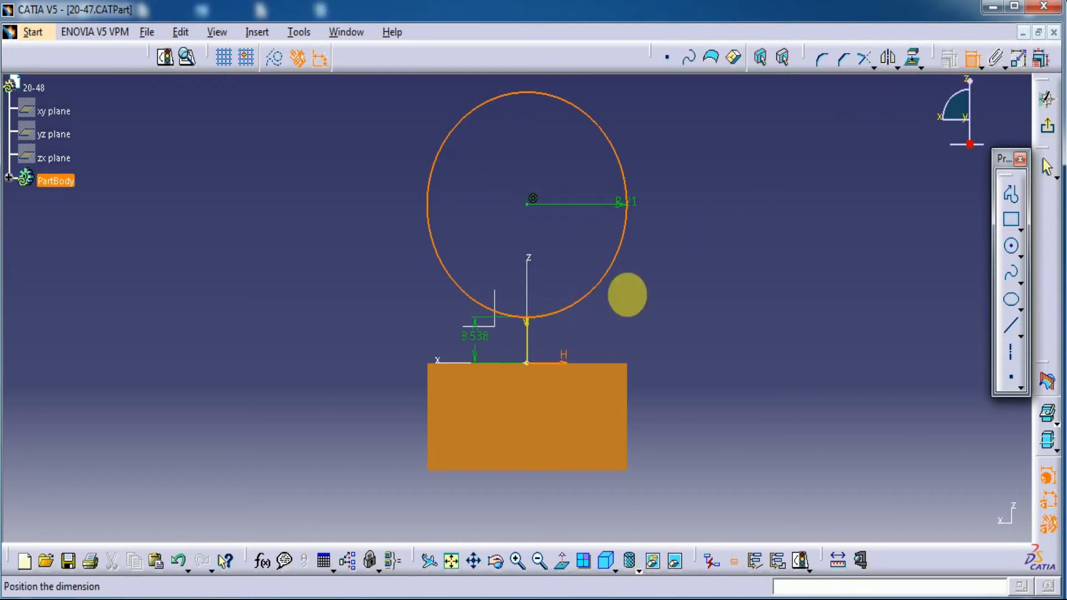
left_click(531, 212)
left_click(705, 221)
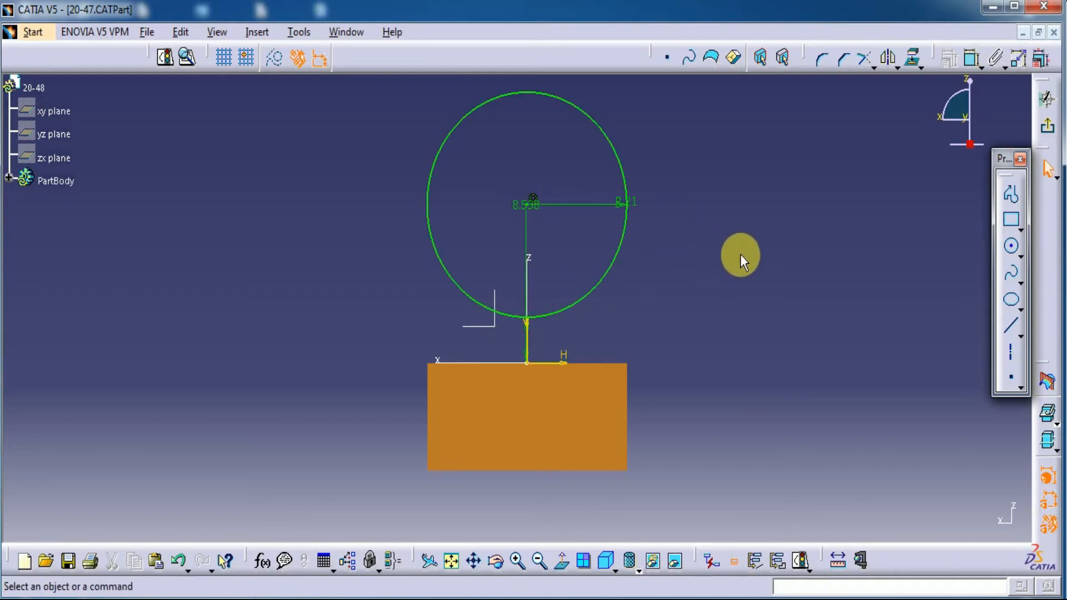
key("ctrl+z")
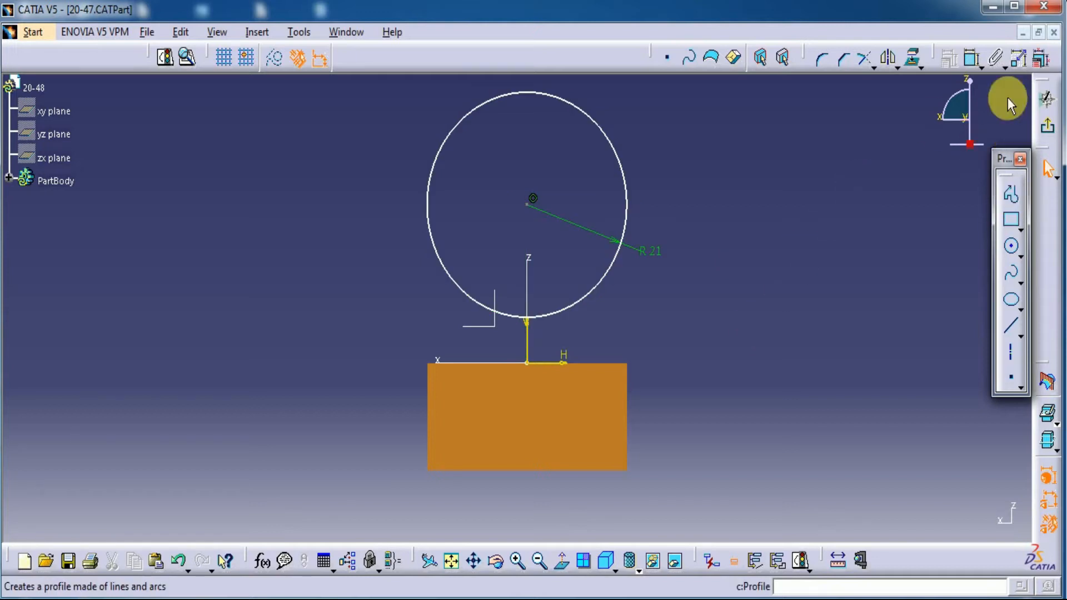
- Dimension the circle's centre from the horizontal axis and set the distance to 21 mm
left_click(972, 58)
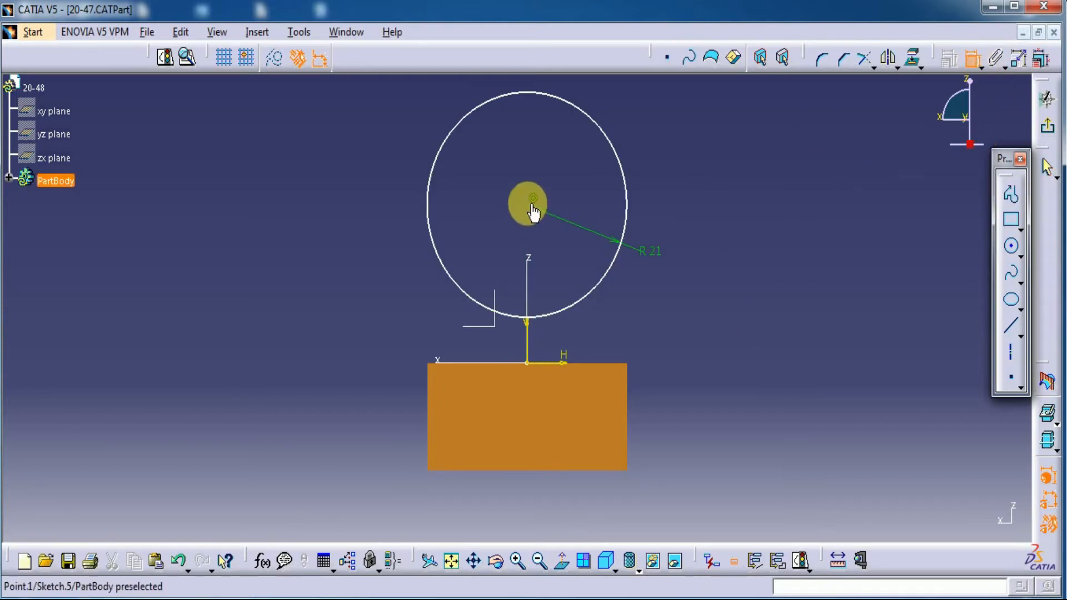
left_click(532, 204)
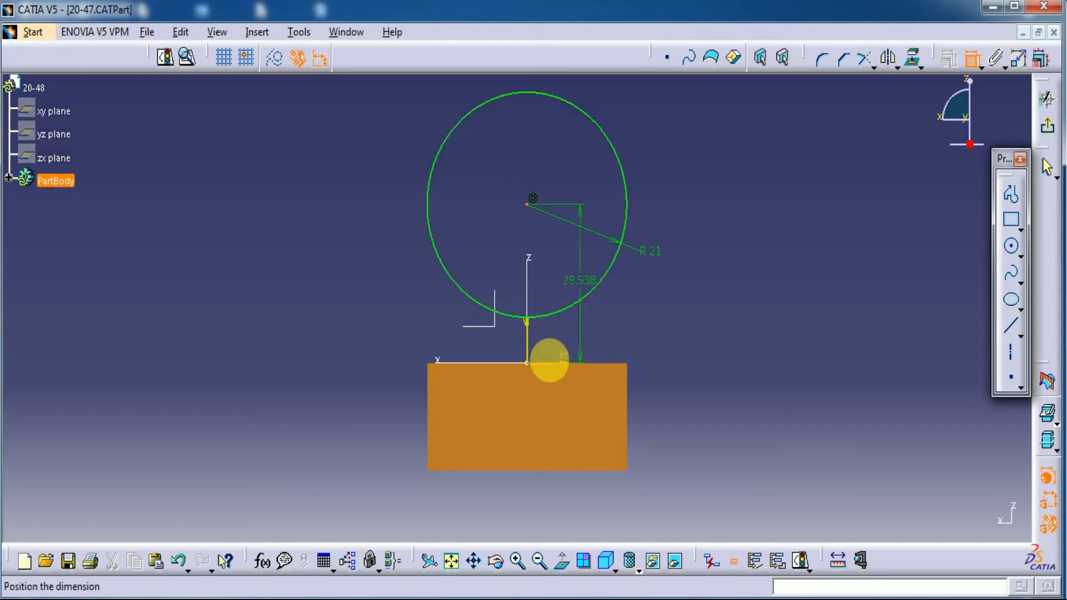
left_click(553, 367)
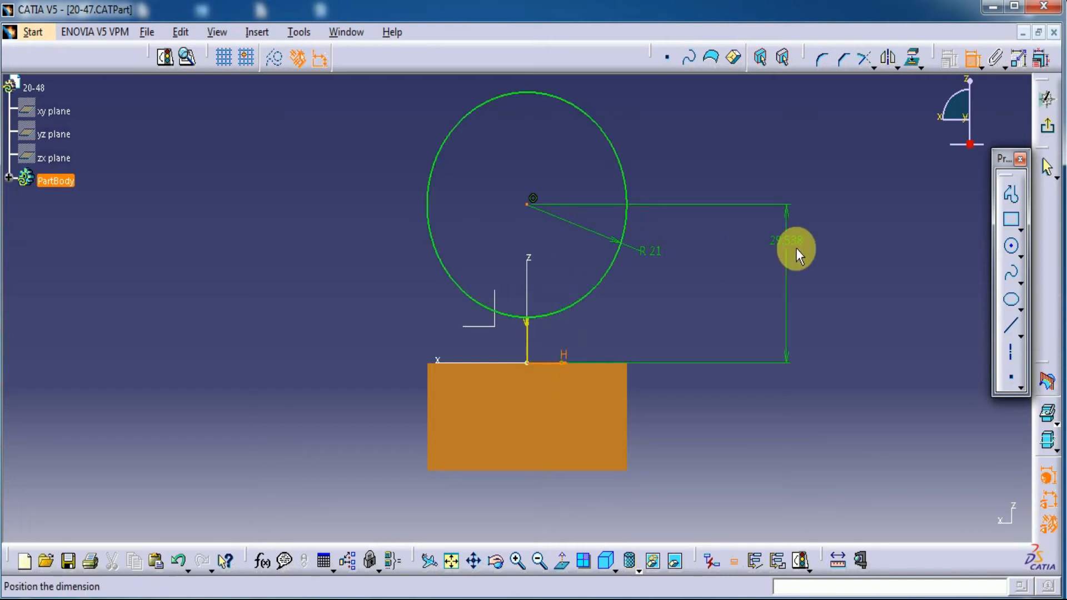
left_click(796, 247)
double_click(794, 246)
type("21")
key("Return")
left_click(851, 304)
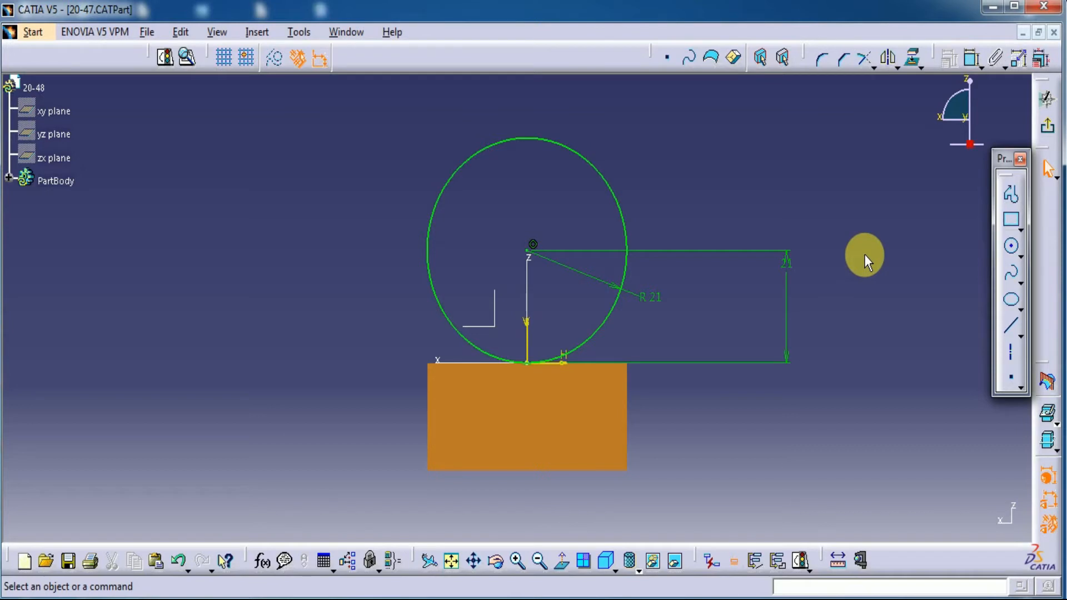
- Draw two vertical lines about 41 mm long down to the horizontal axis, one on each side of the circle
left_click(1008, 327)
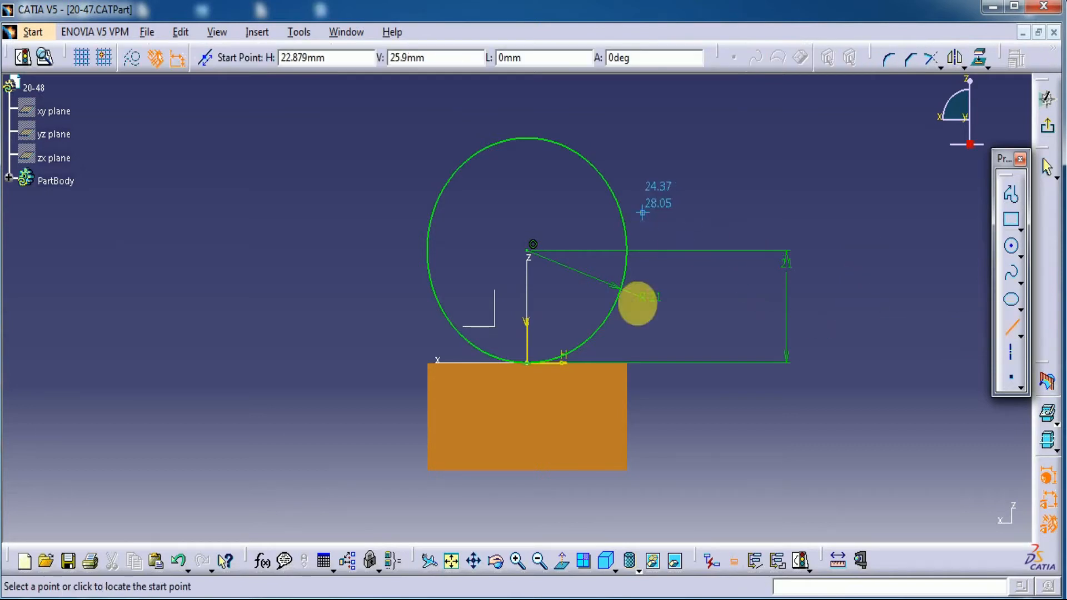
left_click(626, 143)
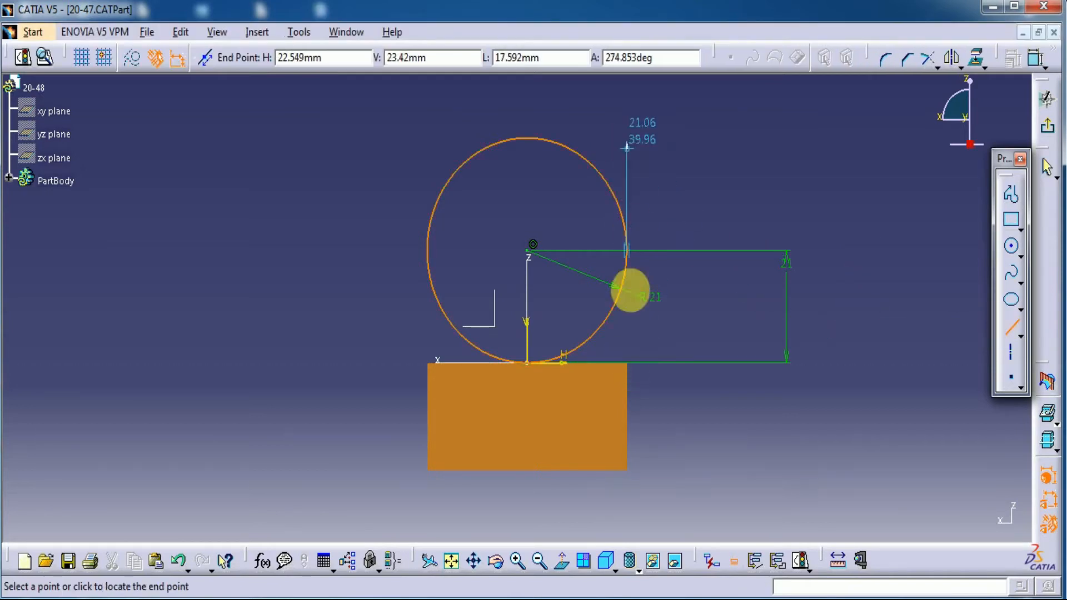
left_click(626, 362)
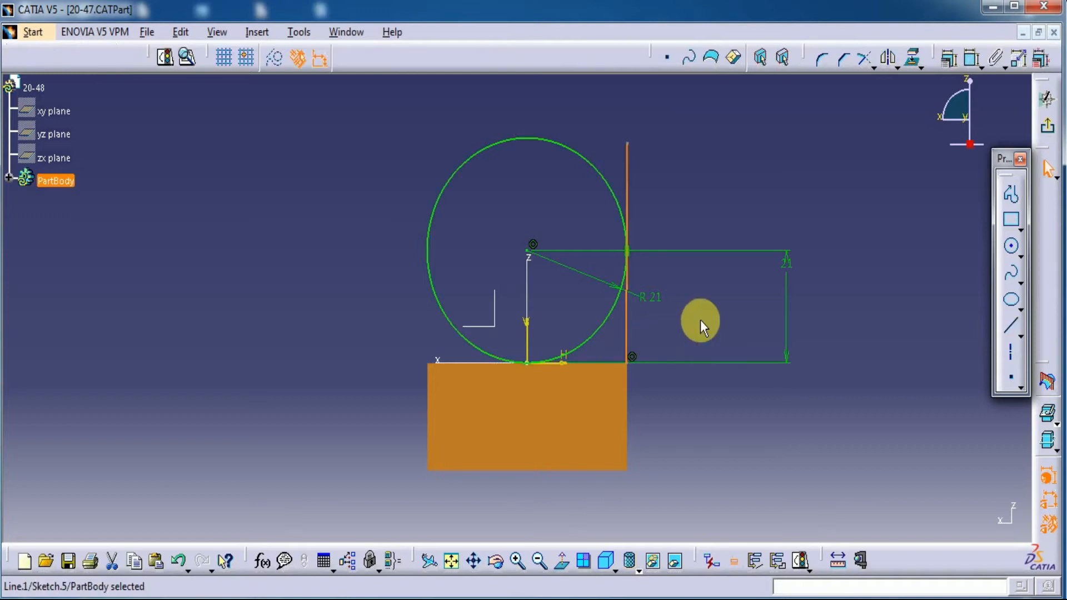
left_click(1007, 327)
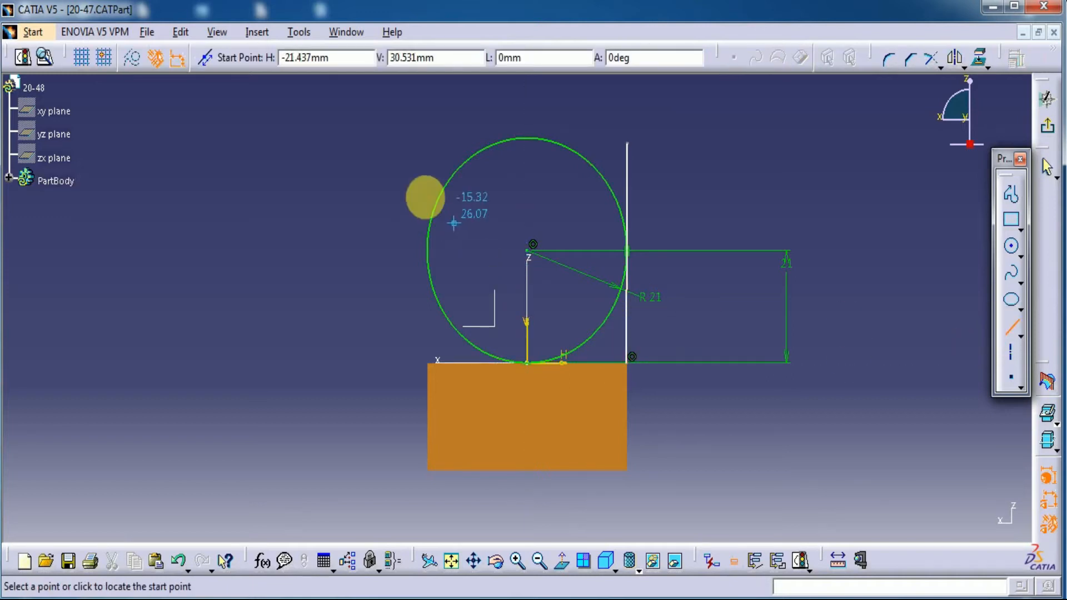
left_click(410, 145)
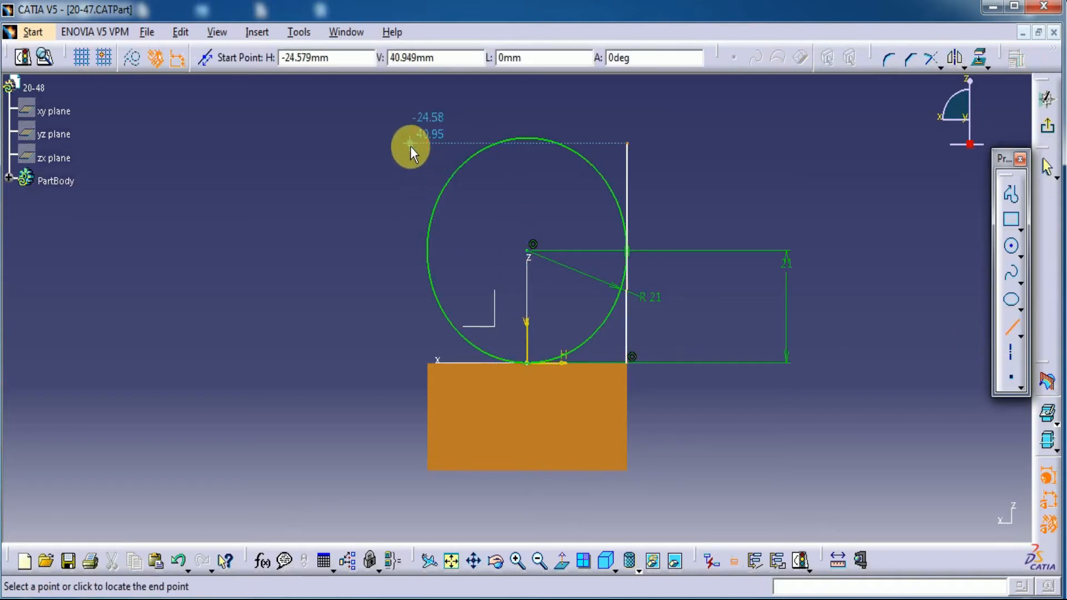
left_click(409, 362)
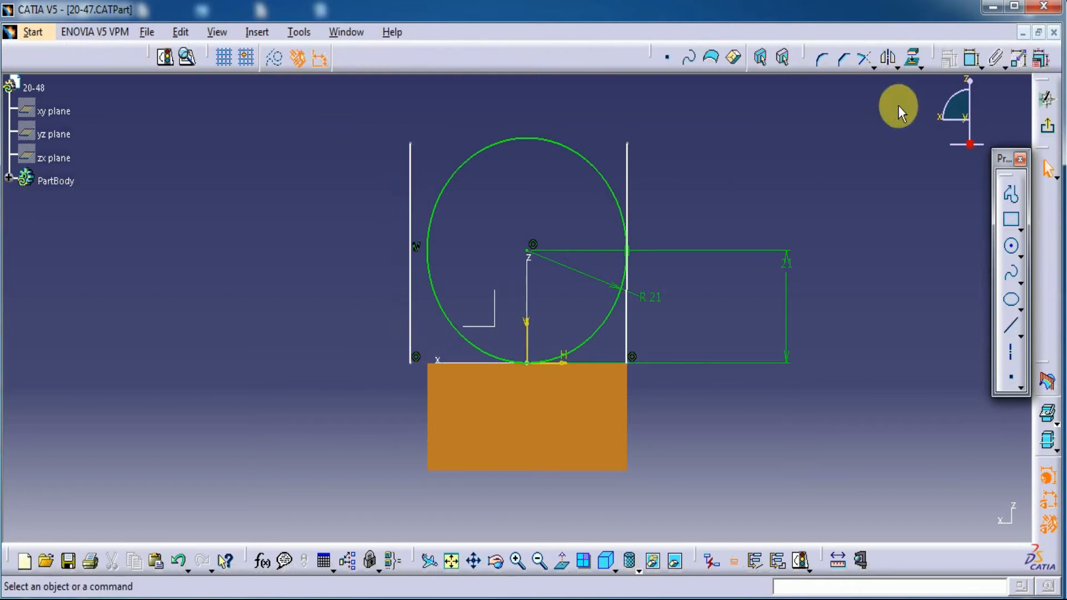
- Constrain the left-hand vertical line to be tangent to the circle
left_click(970, 59)
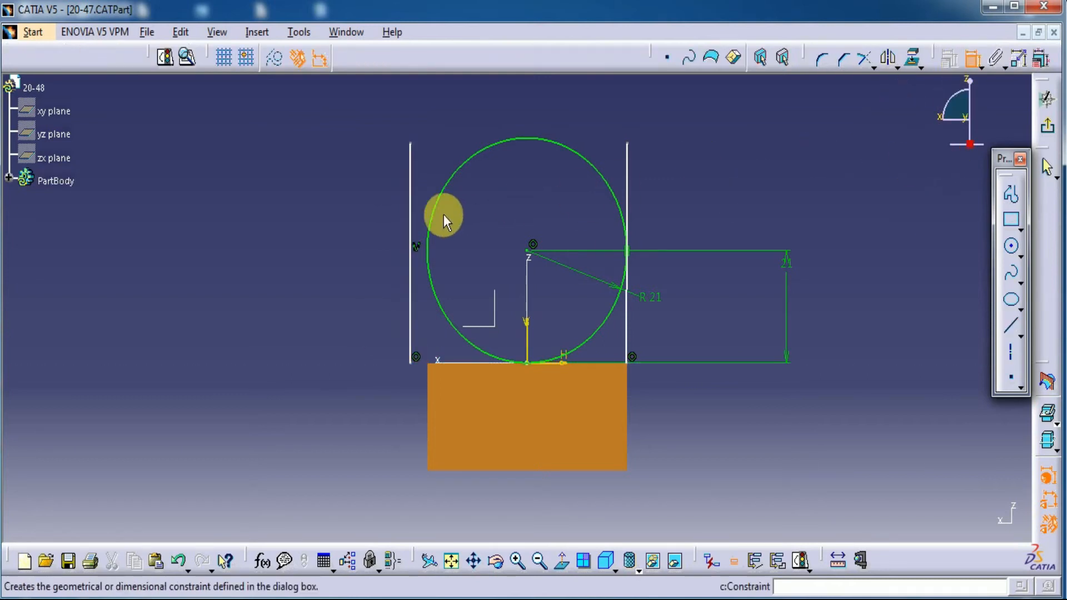
left_click(433, 217)
left_click(410, 270)
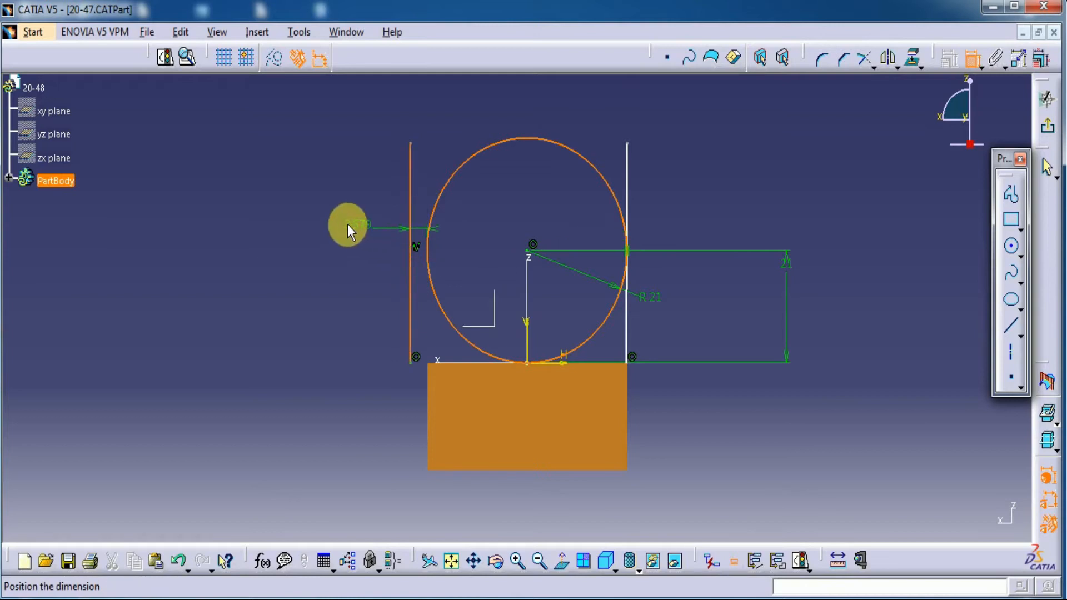
right_click(343, 219)
left_click(361, 295)
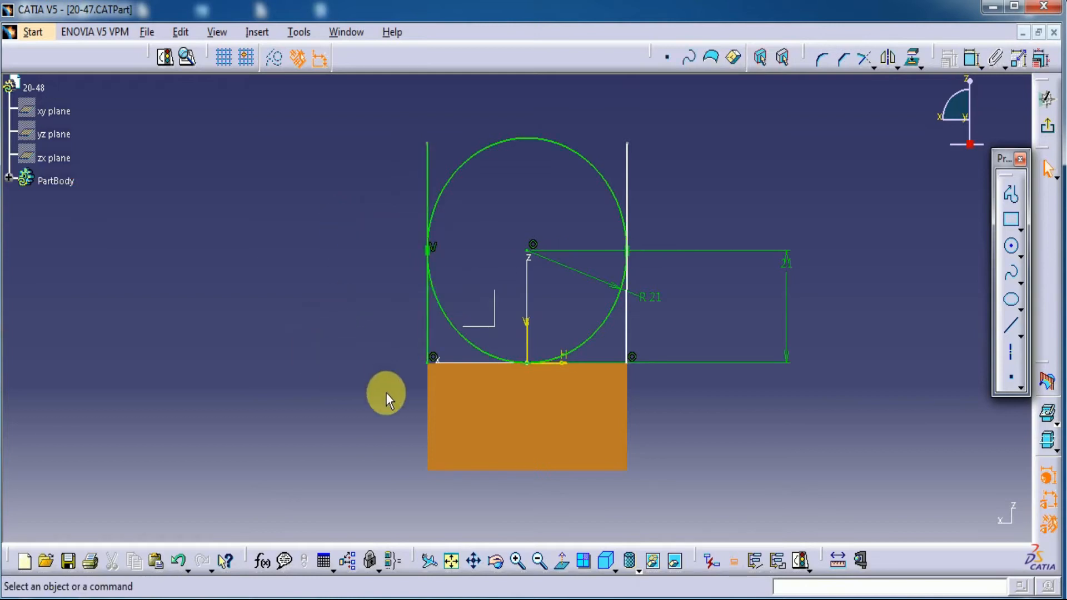
left_click(626, 316)
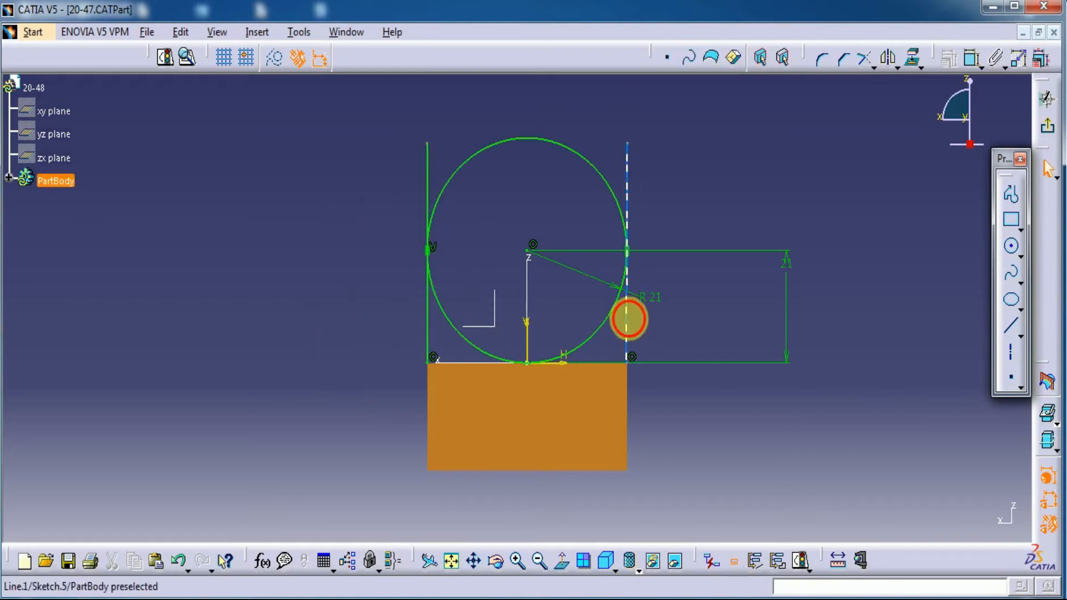
left_click(614, 307, "ctrl")
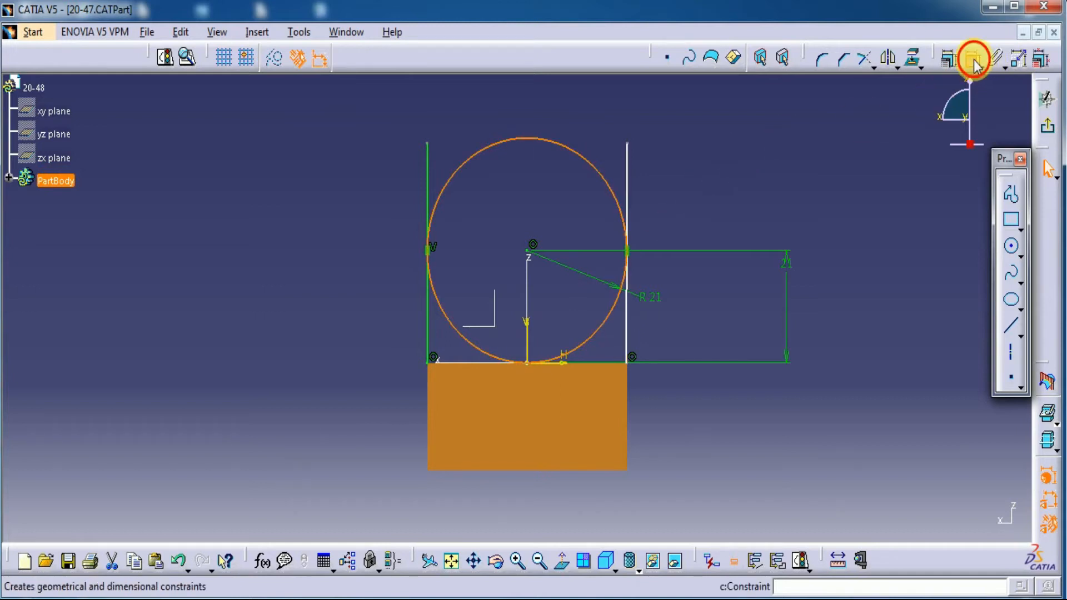
left_click(973, 60)
left_click(632, 173)
right_click(717, 143)
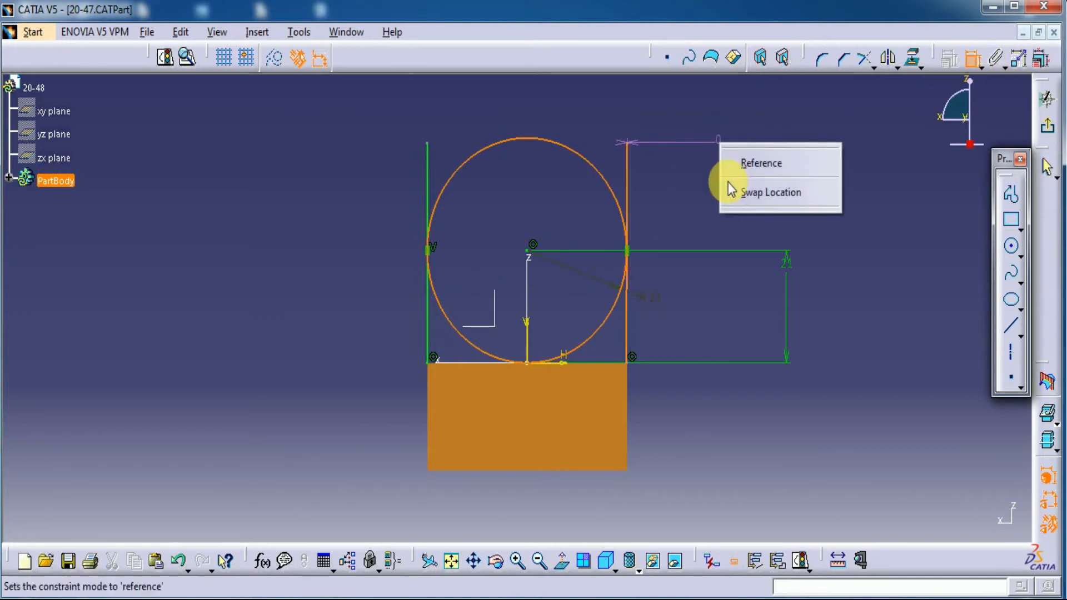
left_click(671, 188)
key("Escape")
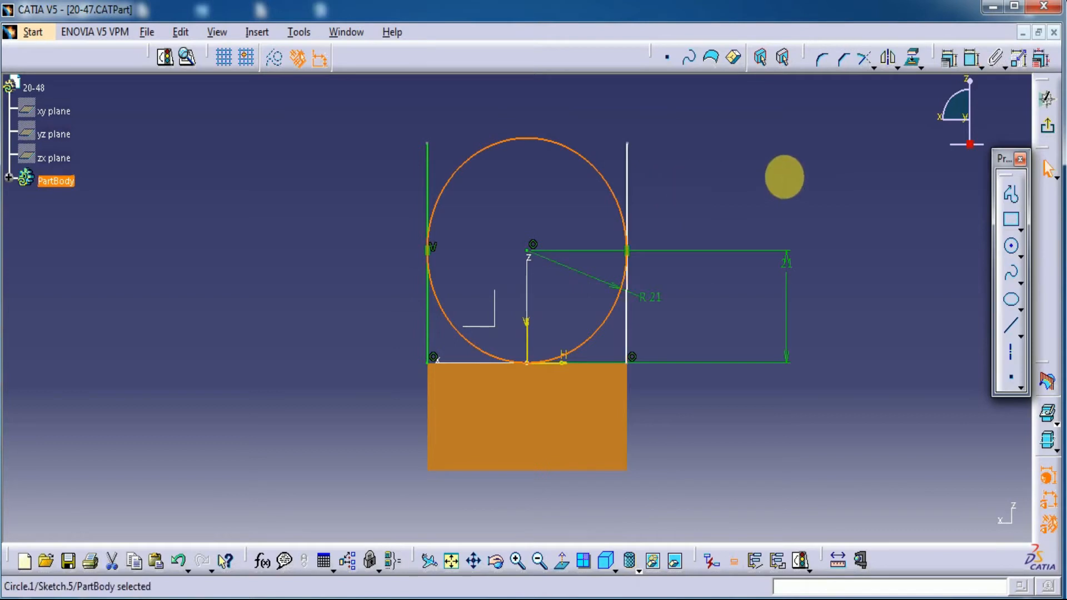
left_click(783, 177)
- Constrain the right-hand line to the block's top corner and Quick Trim the lines and circle into an open-bottomed arch profile
left_click_drag(628, 333, 716, 330)
left_click(862, 364)
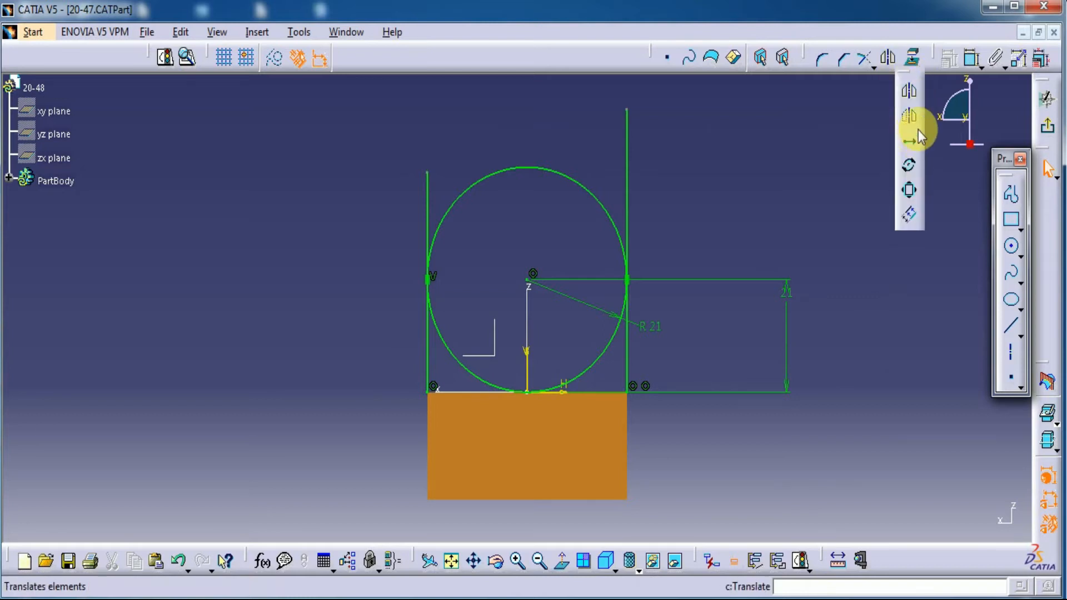
left_click(869, 65)
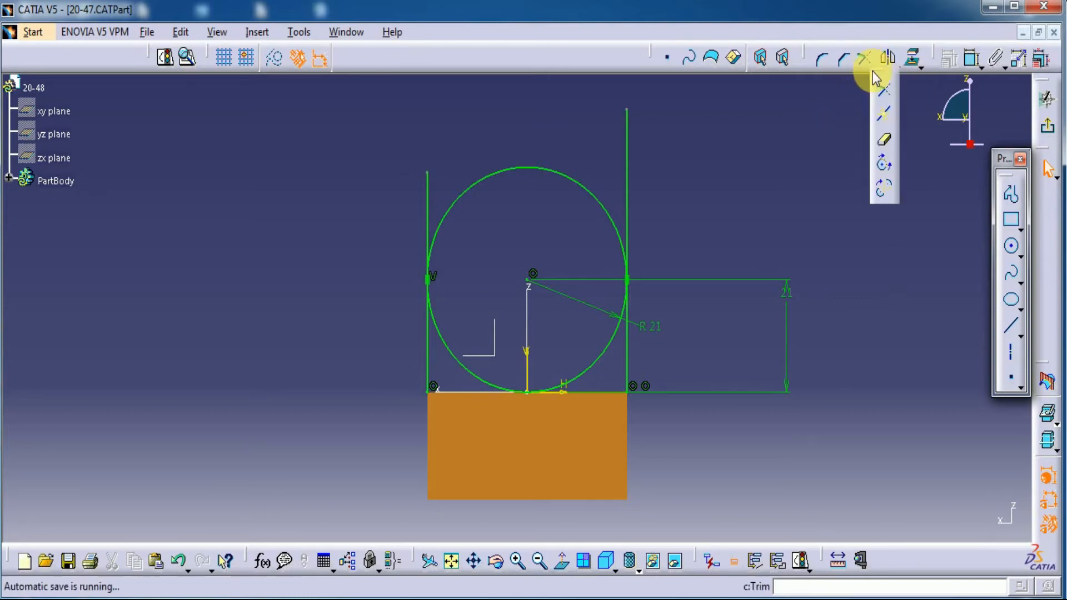
left_click(883, 139)
left_click(627, 167)
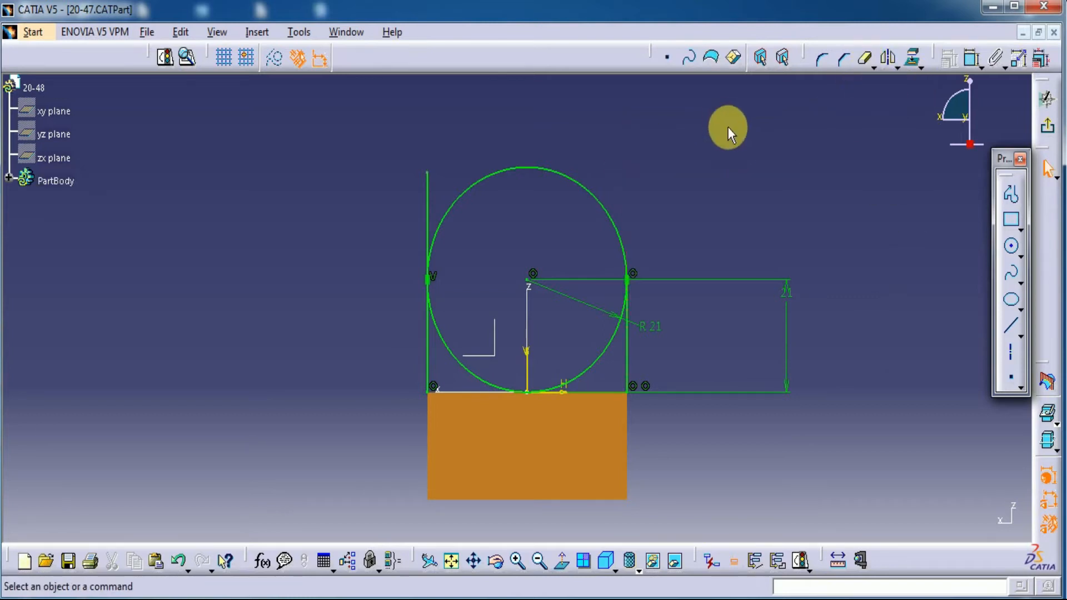
left_click(843, 57)
left_click(443, 337)
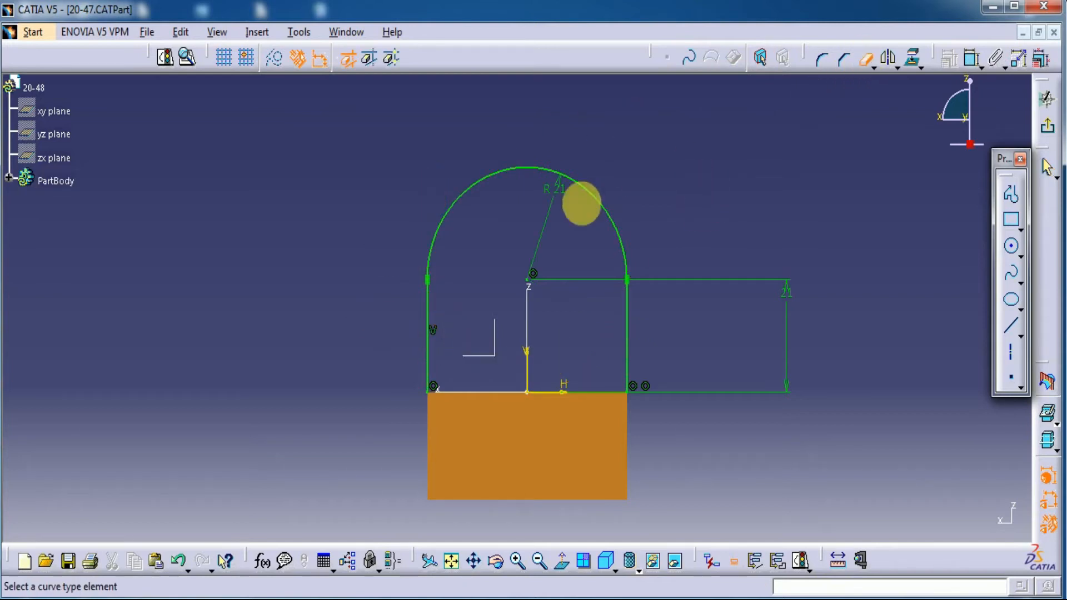
- Exit the sketch and pad the arch profile with a 7 mm length and mirrored extent
left_click(1046, 126)
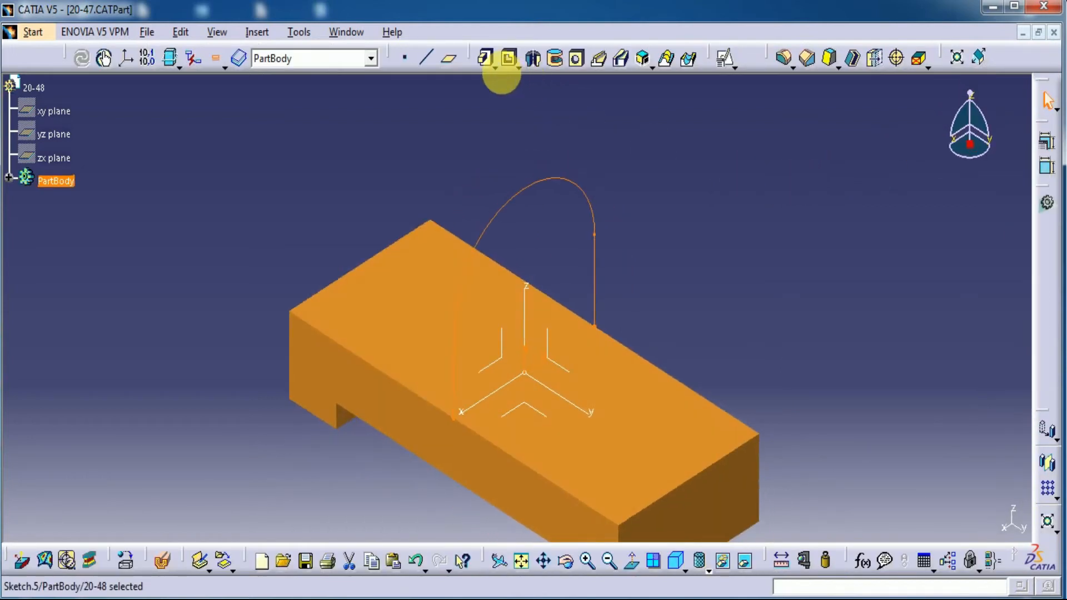
left_click(485, 57)
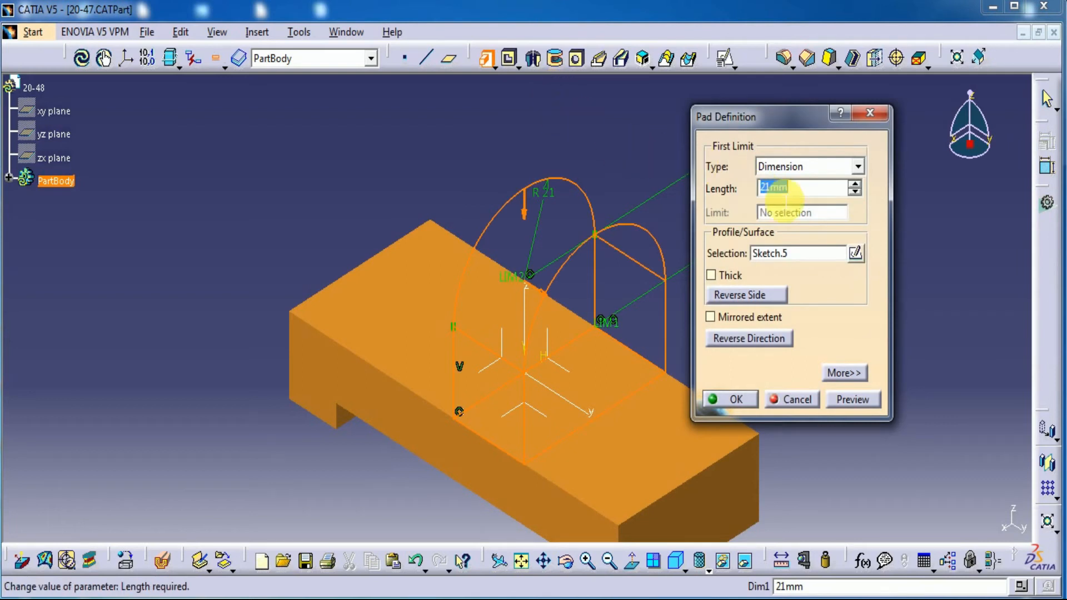
type("7")
left_click(734, 316)
left_click(853, 400)
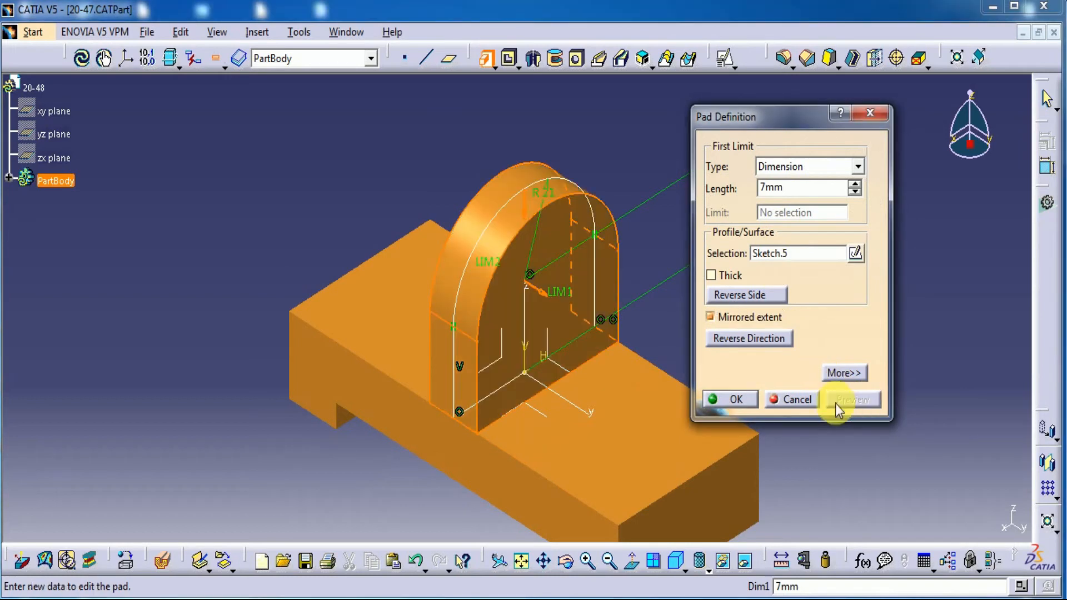
left_click(732, 398)
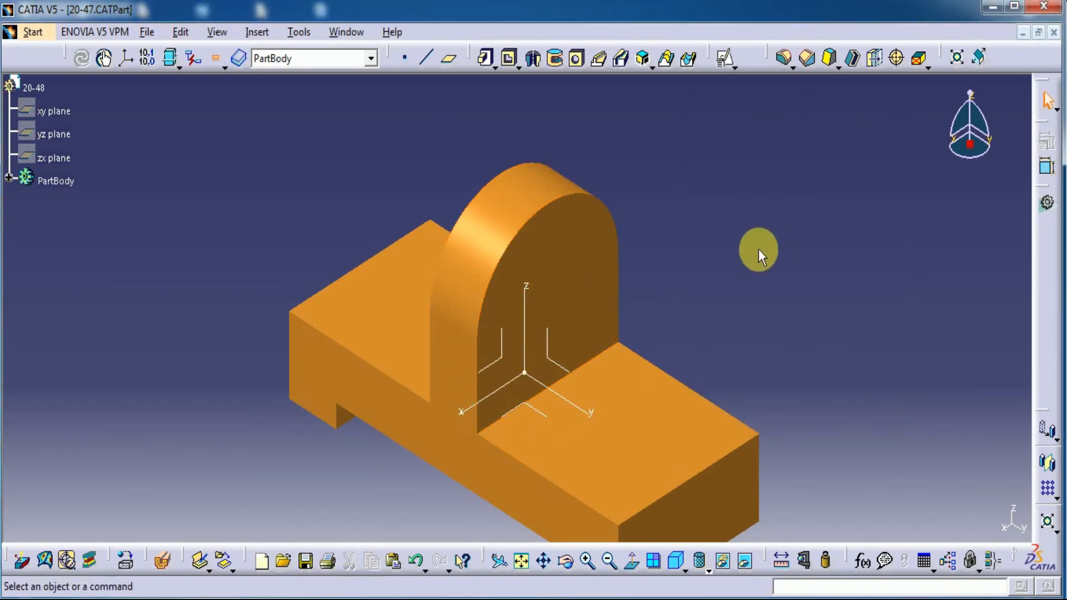
left_click(566, 278)
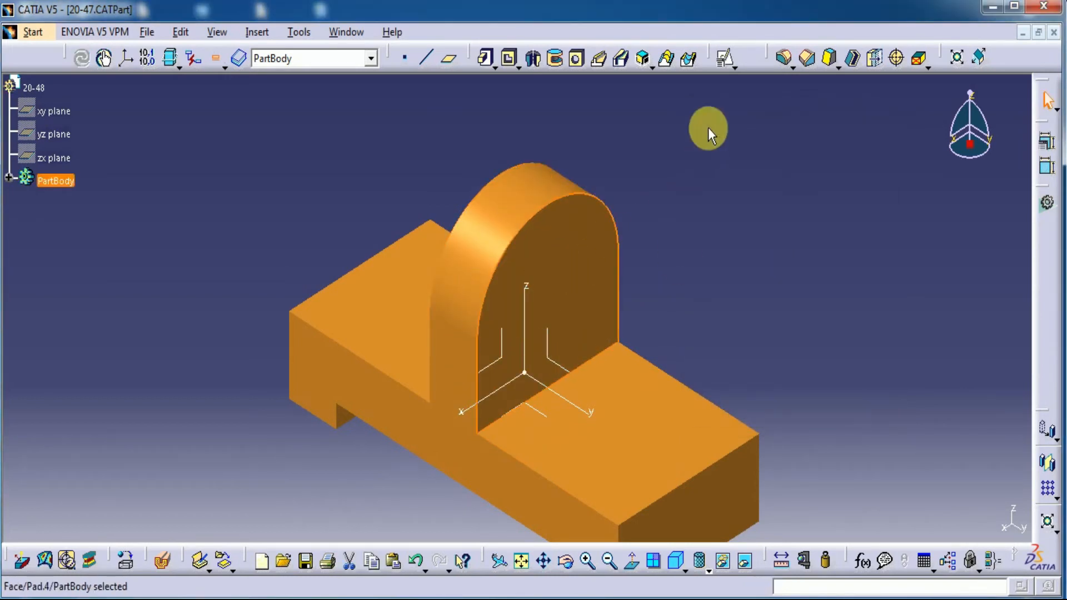
left_click(722, 58)
left_click(1000, 229)
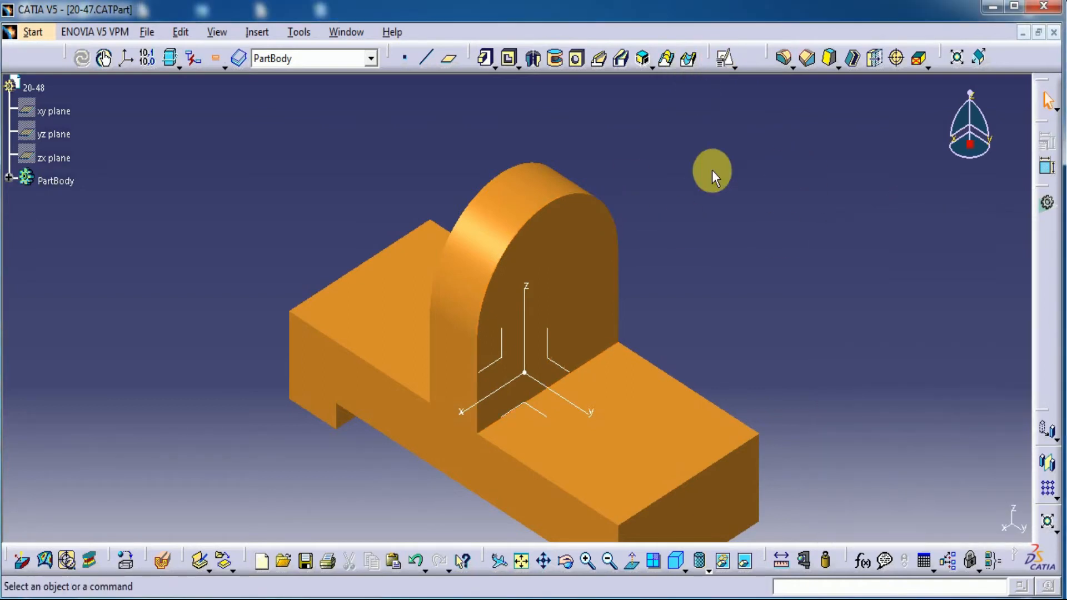
- Check the hole size on the drawing and place a 20 mm diameter hole on the arched upright's front face
left_click(433, 598)
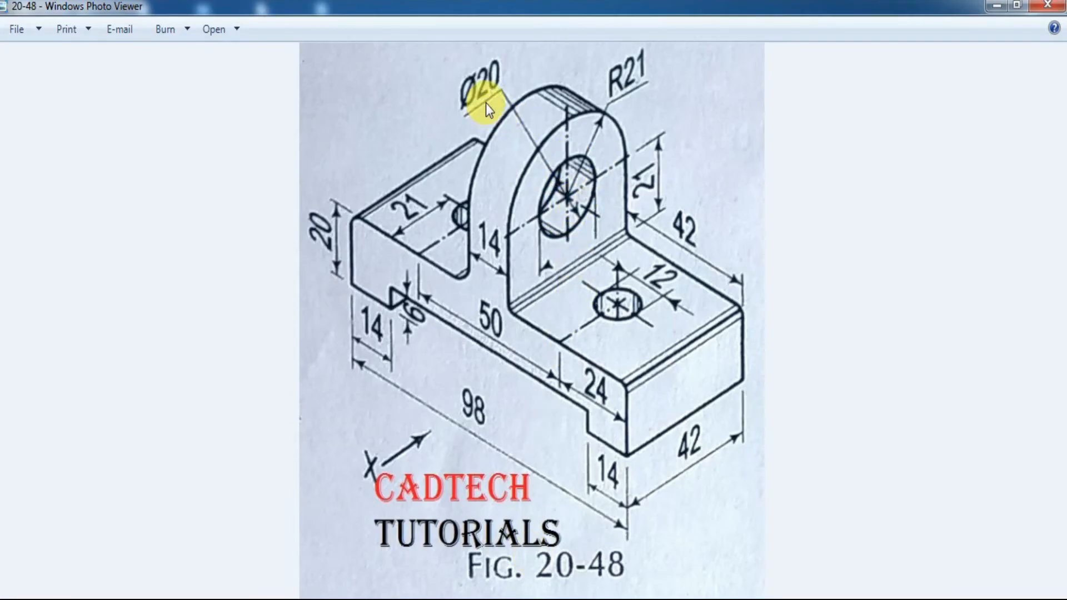
left_click(992, 10)
left_click(575, 58)
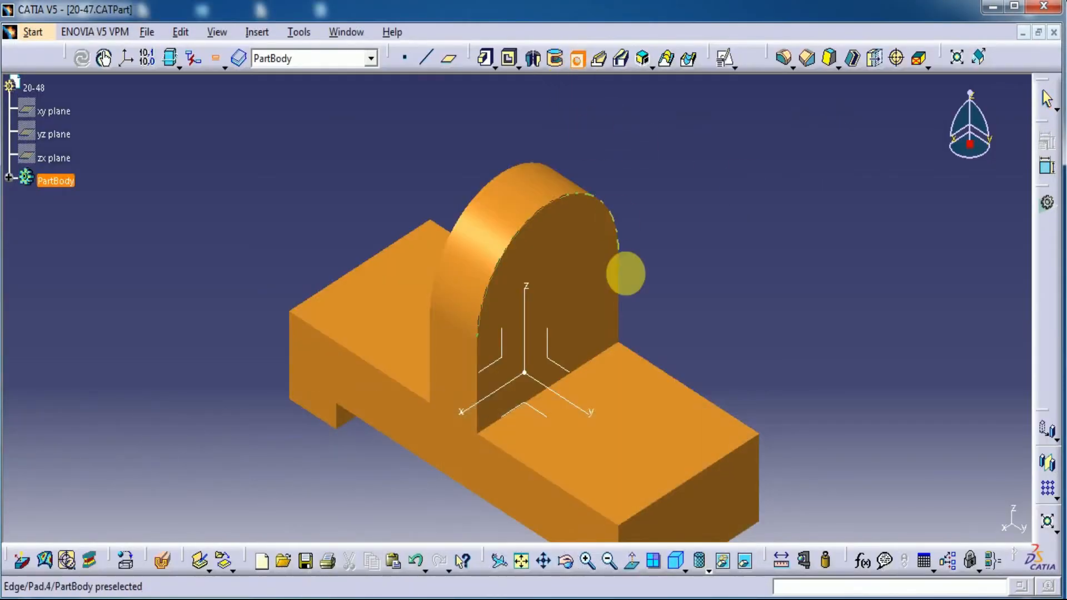
left_click(628, 231)
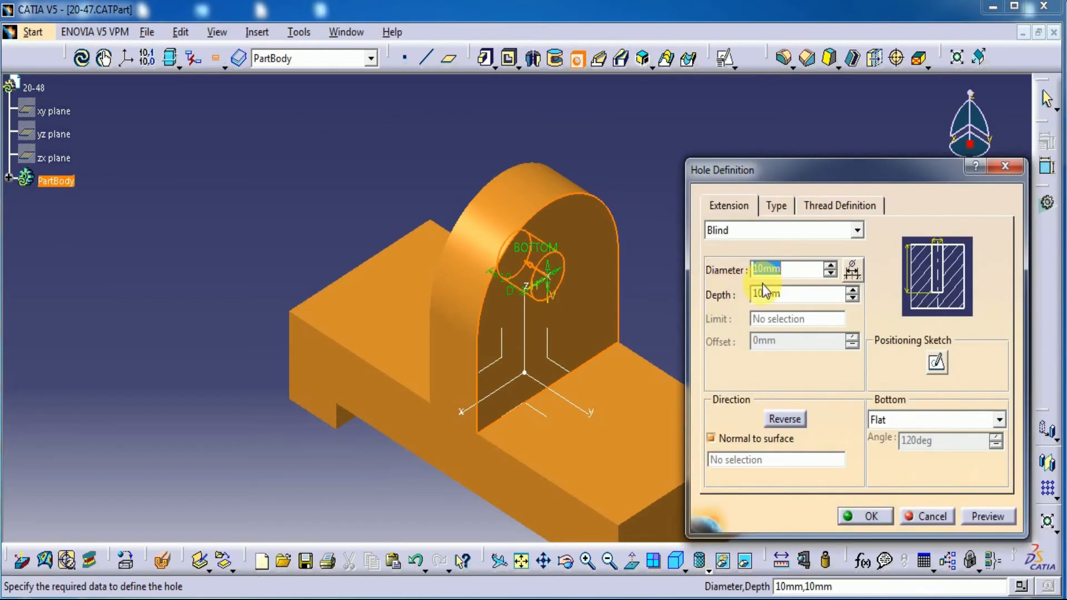
type("20")
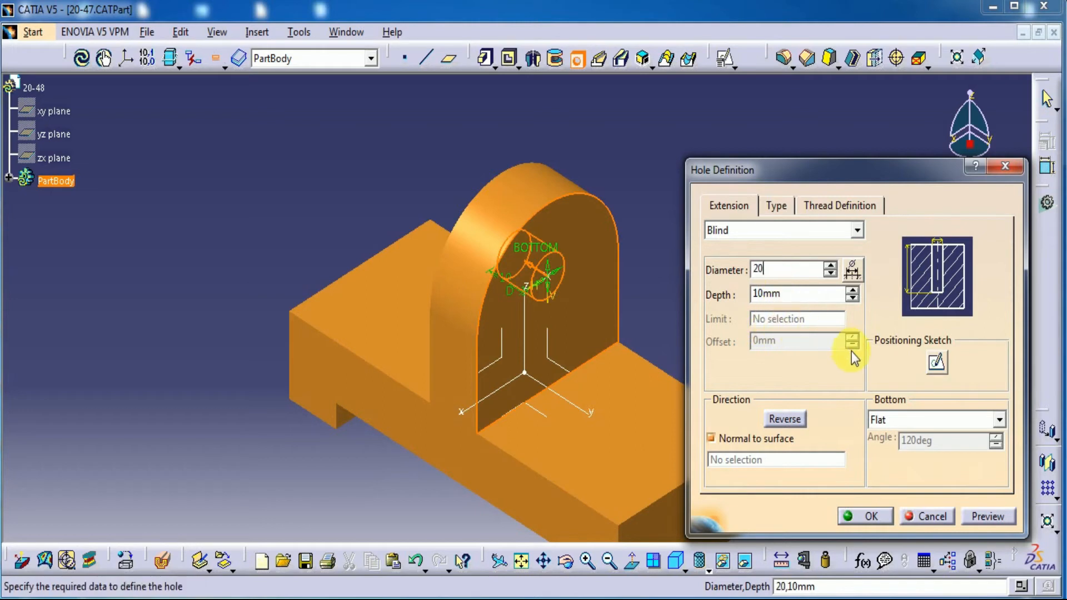
left_click(935, 364)
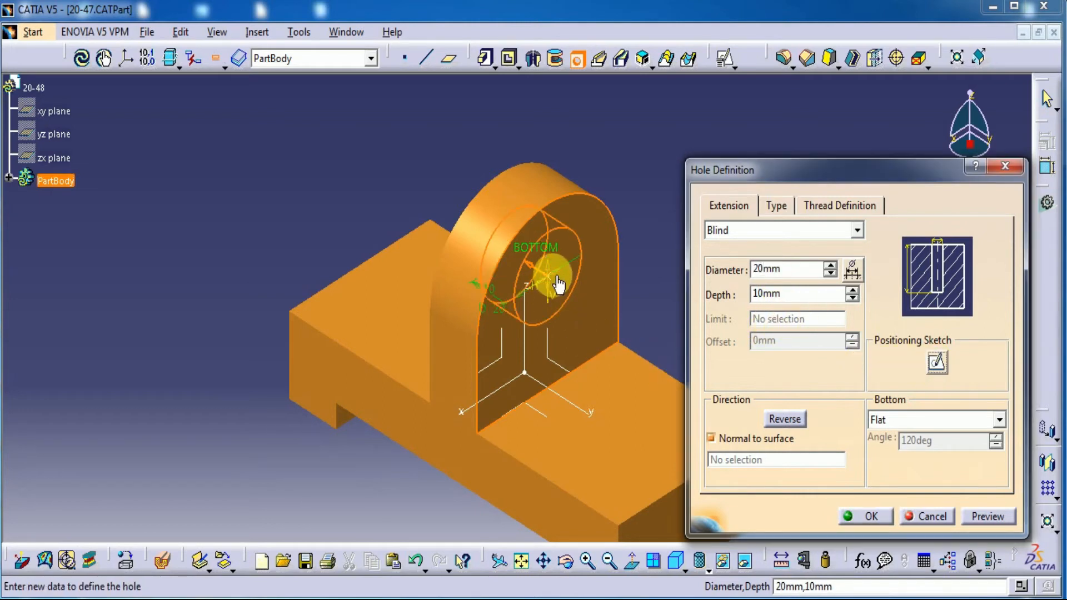
- In the hole's positioning sketch, constrain its centre 21 mm from the axis system's X axis and exit the sketch
left_click(936, 362)
left_click(970, 66)
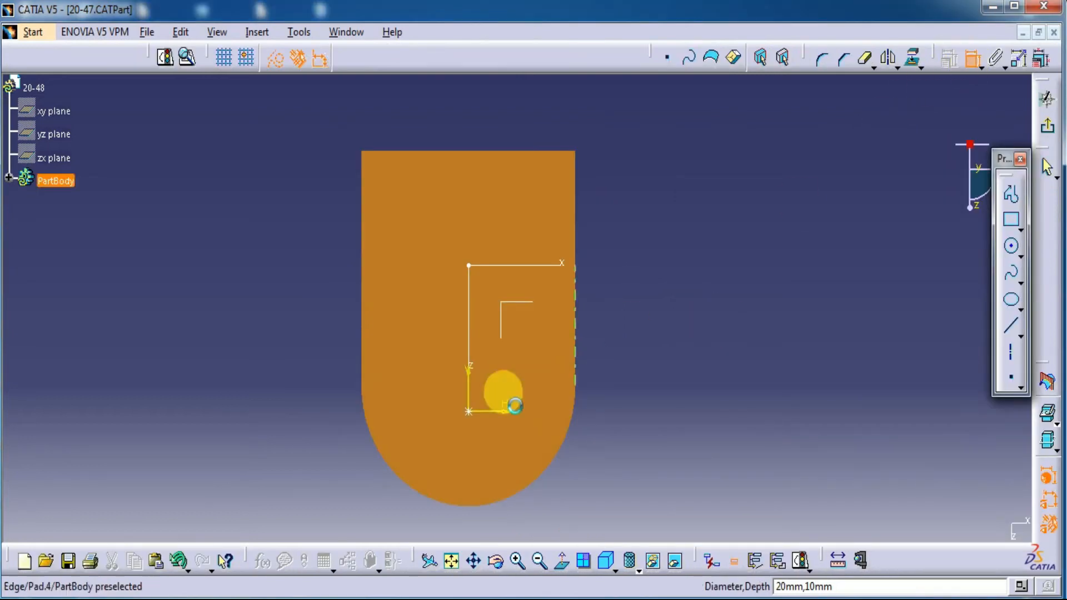
left_click(469, 411)
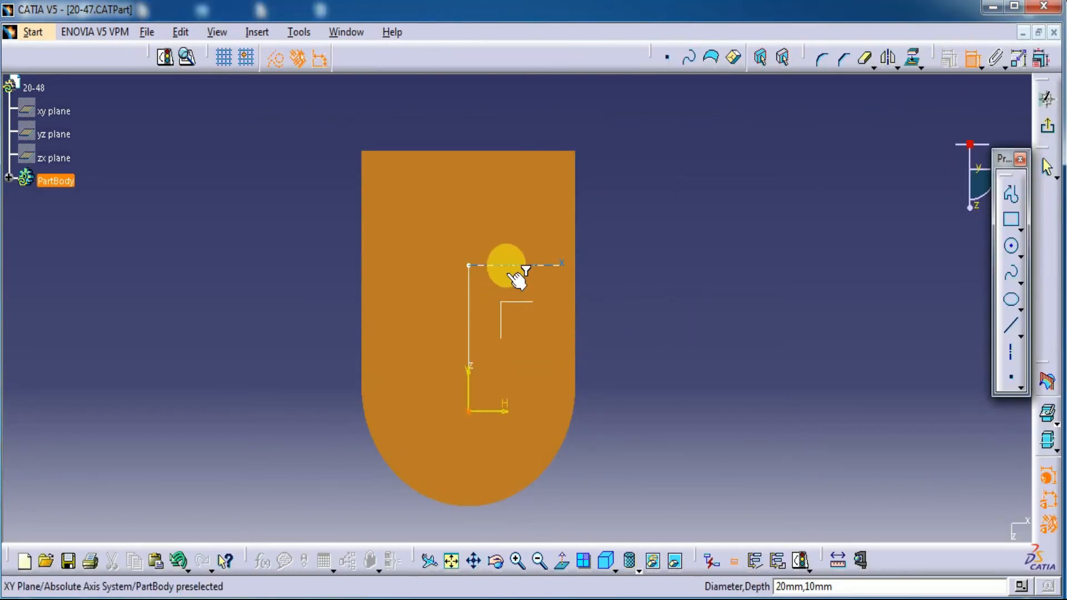
left_click(505, 265)
double_click(683, 319)
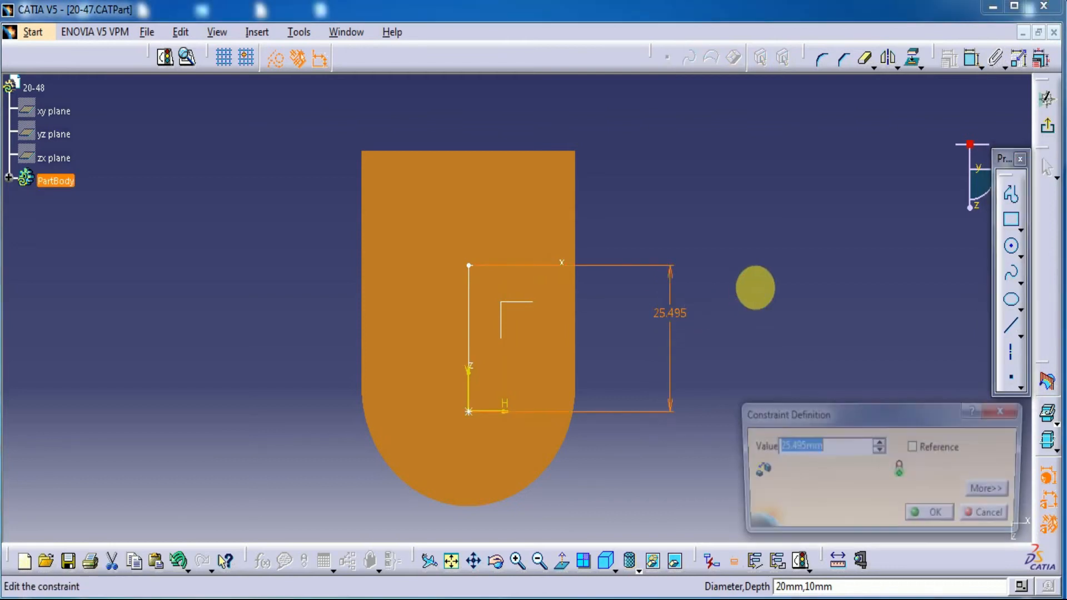
type("21")
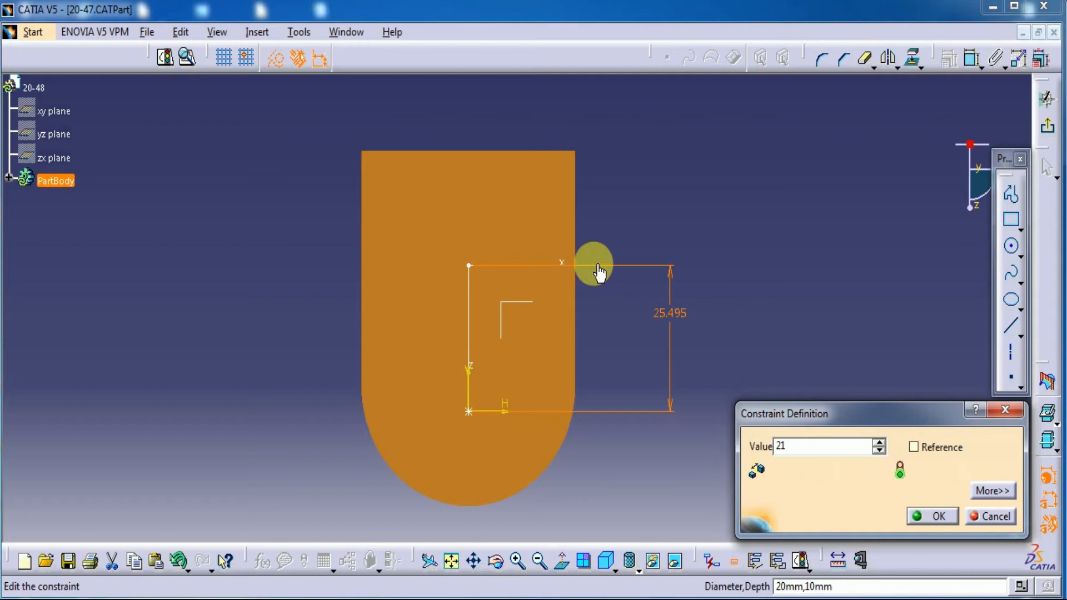
left_click(933, 516)
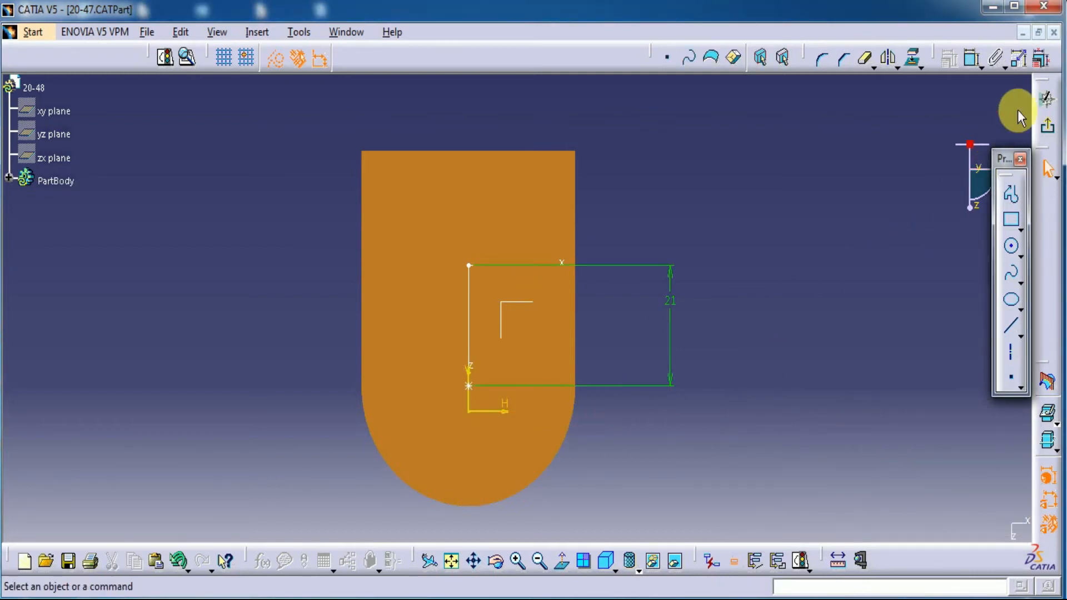
left_click(1048, 125)
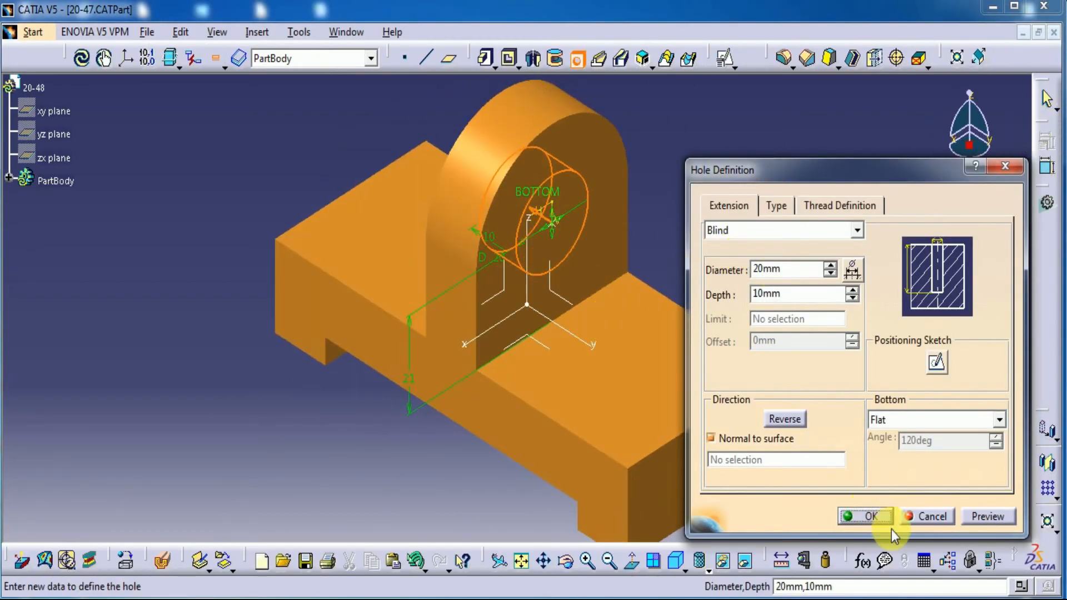
- Set the upright hole's depth to 14 mm with a flat bottom, and create the hole
left_click(977, 516)
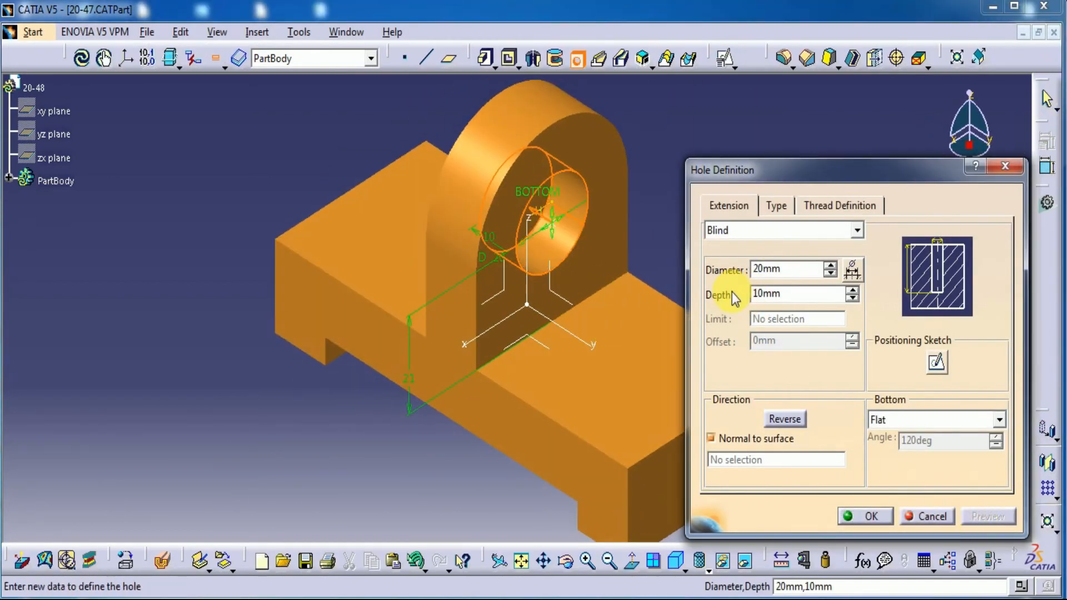
left_click_drag(795, 299, 722, 303)
type("14")
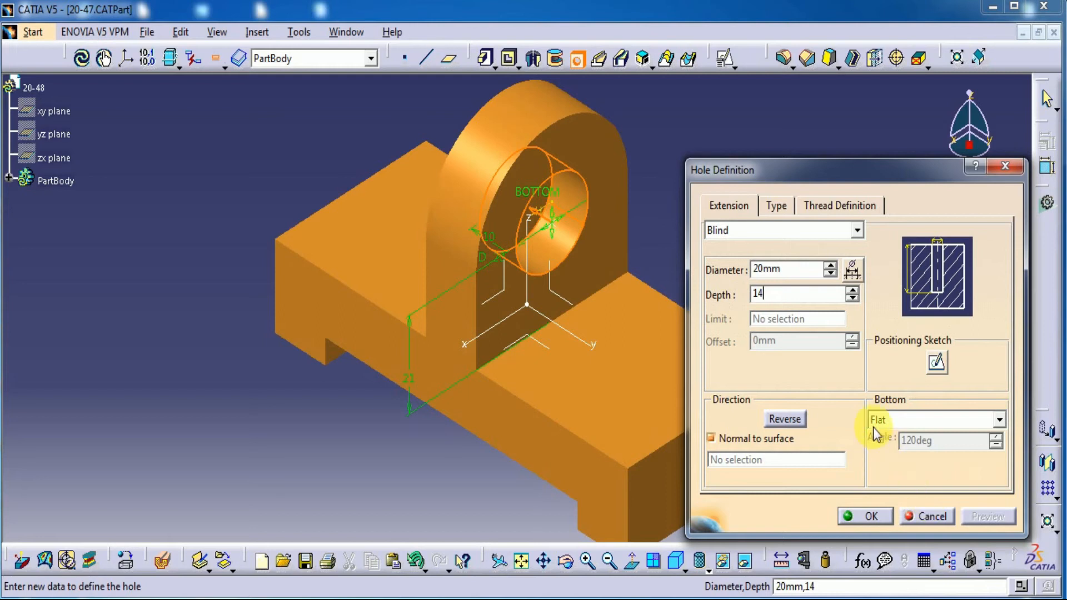
left_click(885, 417)
left_click(883, 431)
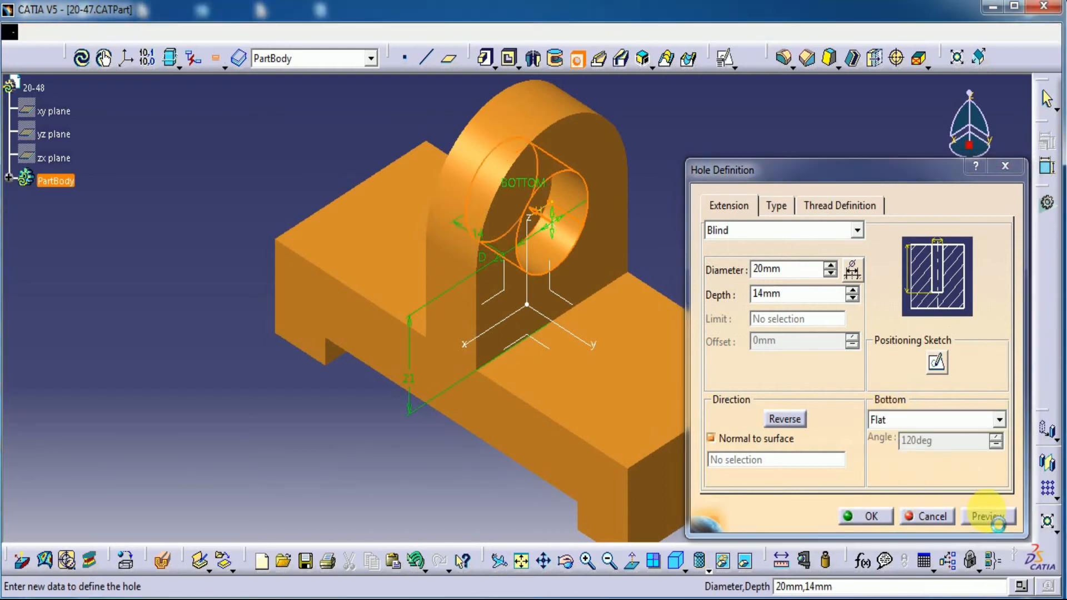
left_click(883, 516)
- Place a hole on the base's top face in front of the upright, with 12 mm diameter and 20 mm depth
middle_click_drag(838, 369, 747, 222)
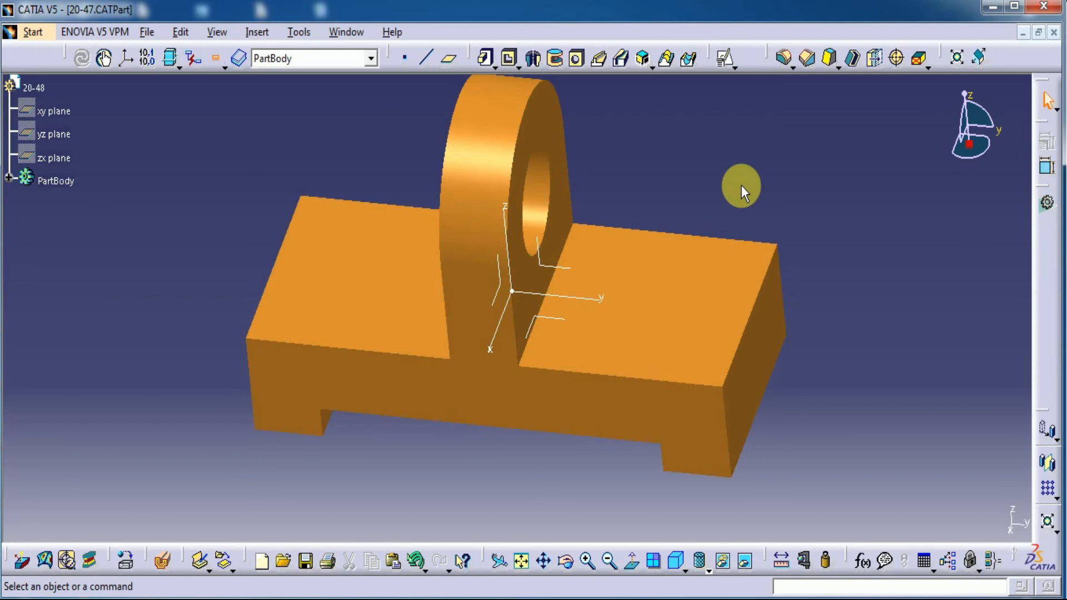
left_click(577, 58)
left_click(654, 300)
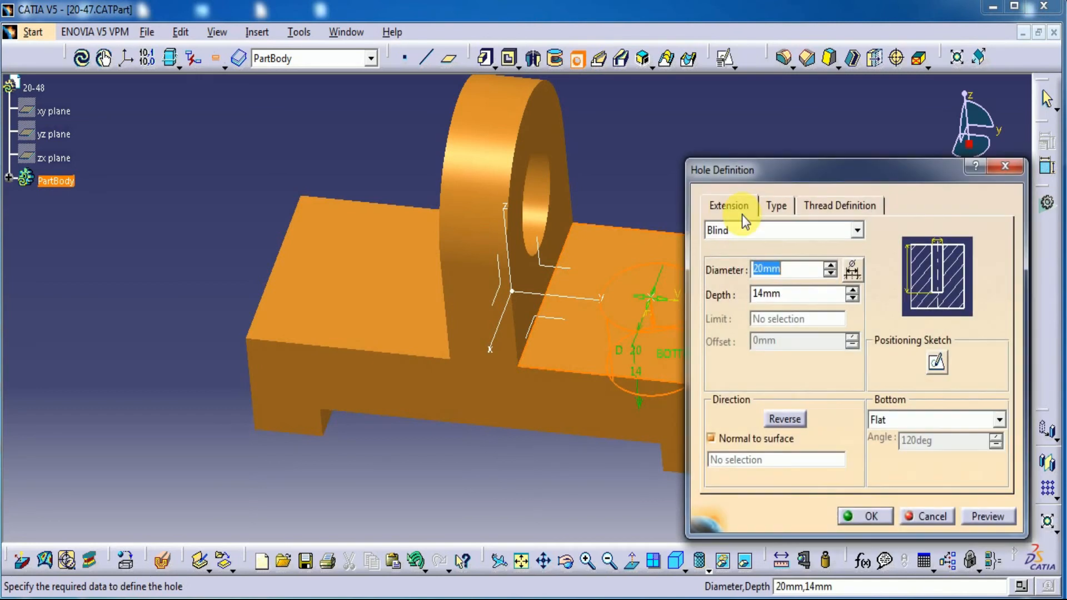
middle_click_drag(622, 206, 505, 208)
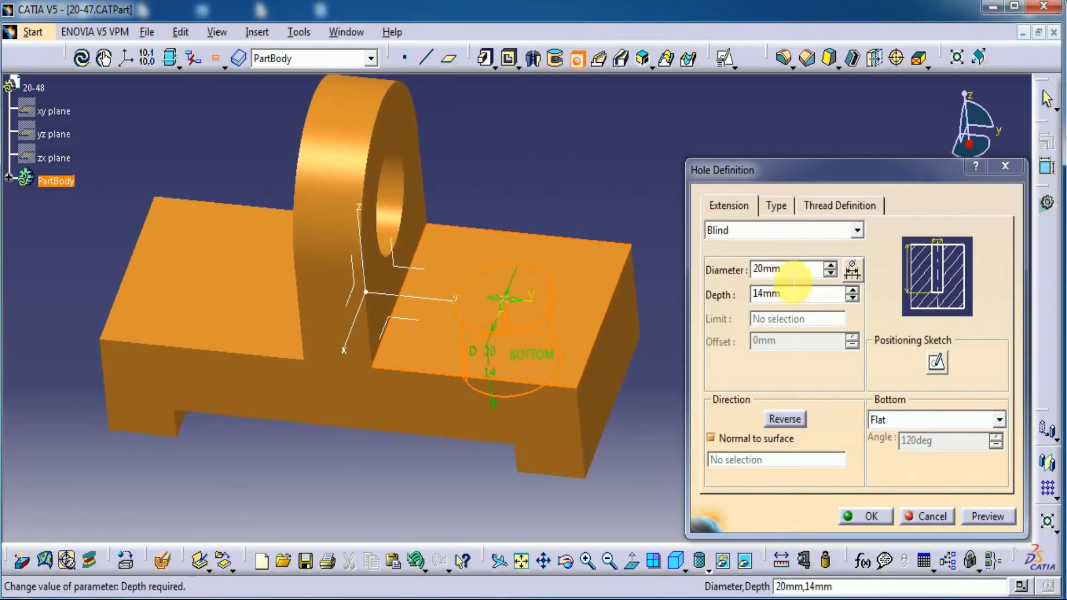
left_click_drag(793, 275, 706, 283)
type("12")
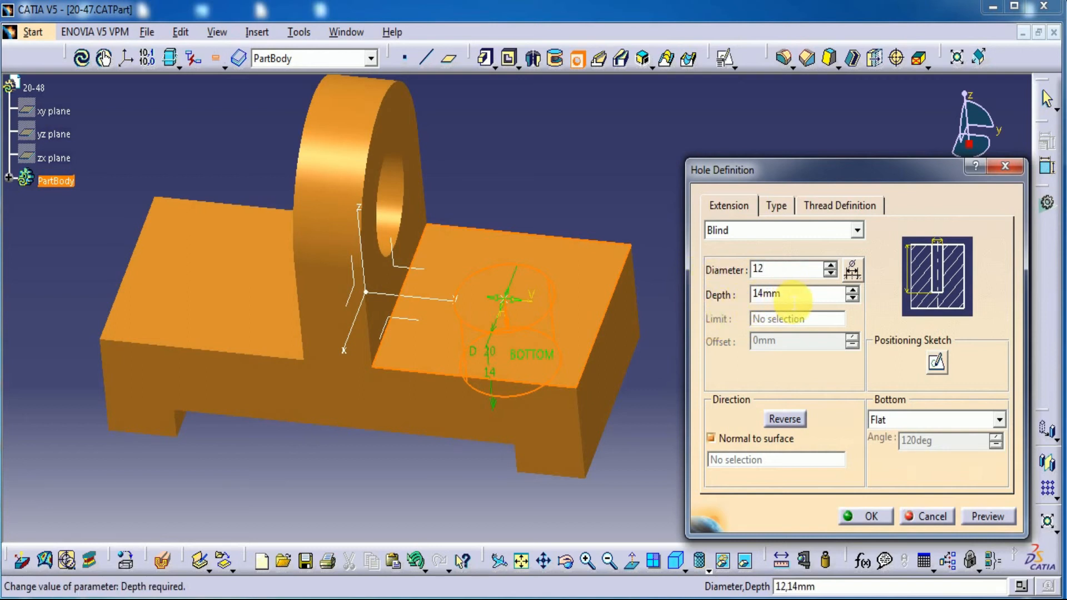
left_click(781, 286)
double_click(793, 299)
type("20")
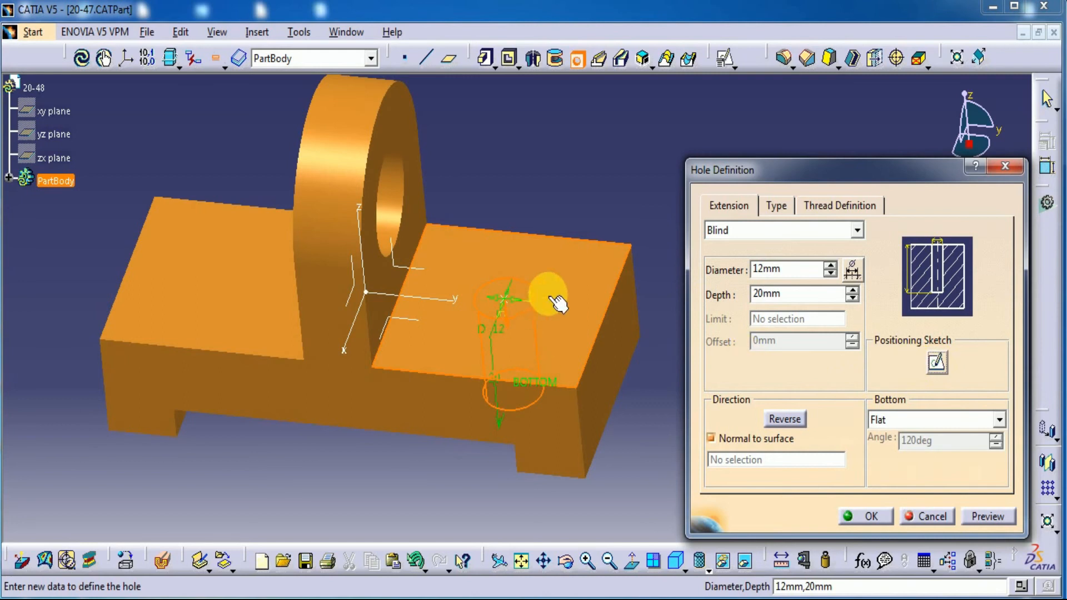
left_click(503, 304)
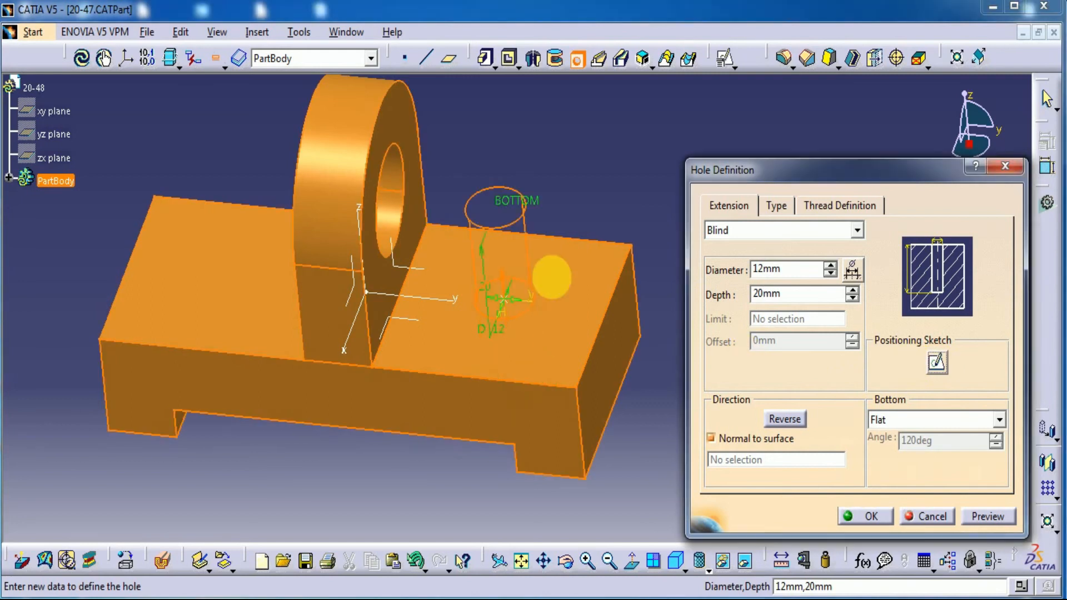
left_click(503, 301)
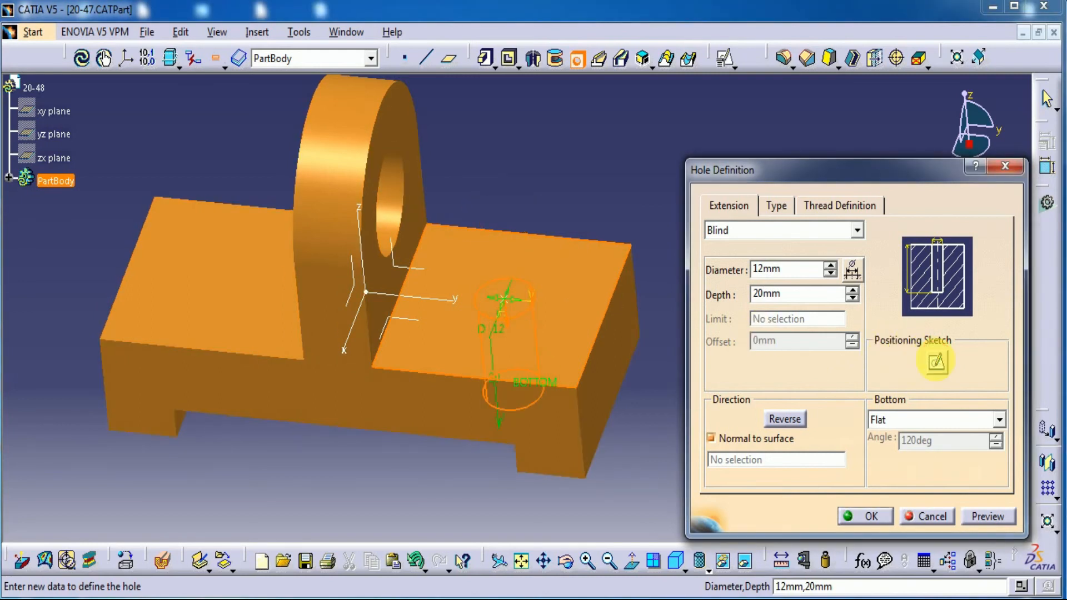
- Open the base hole's positioning sketch and make its centre point coincident with the vertical Y axis
left_click(936, 361)
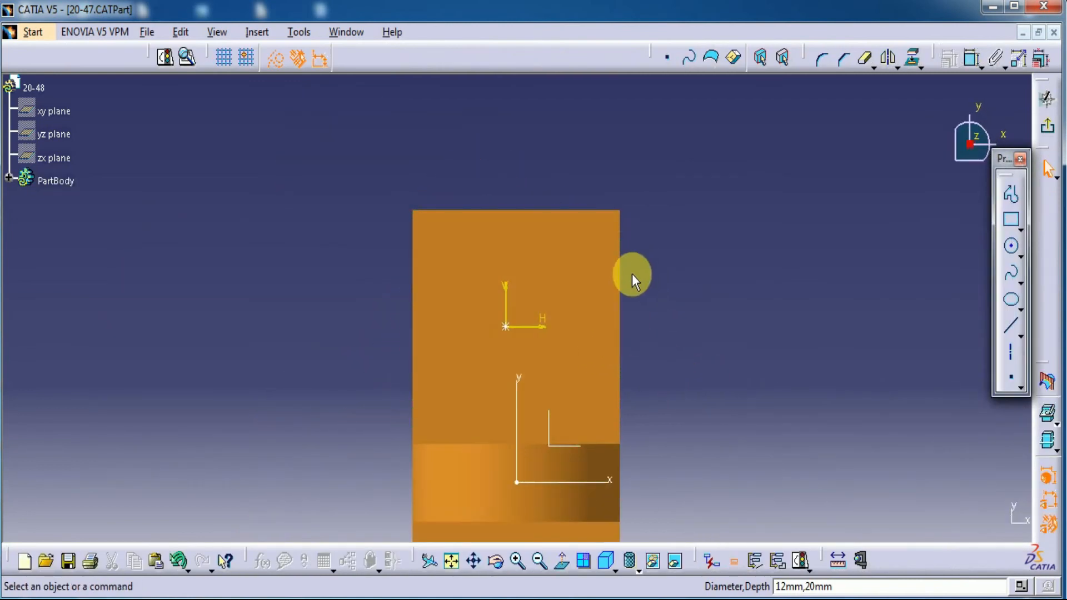
left_click(970, 57)
left_click(501, 292)
left_click(512, 367)
right_click(734, 160)
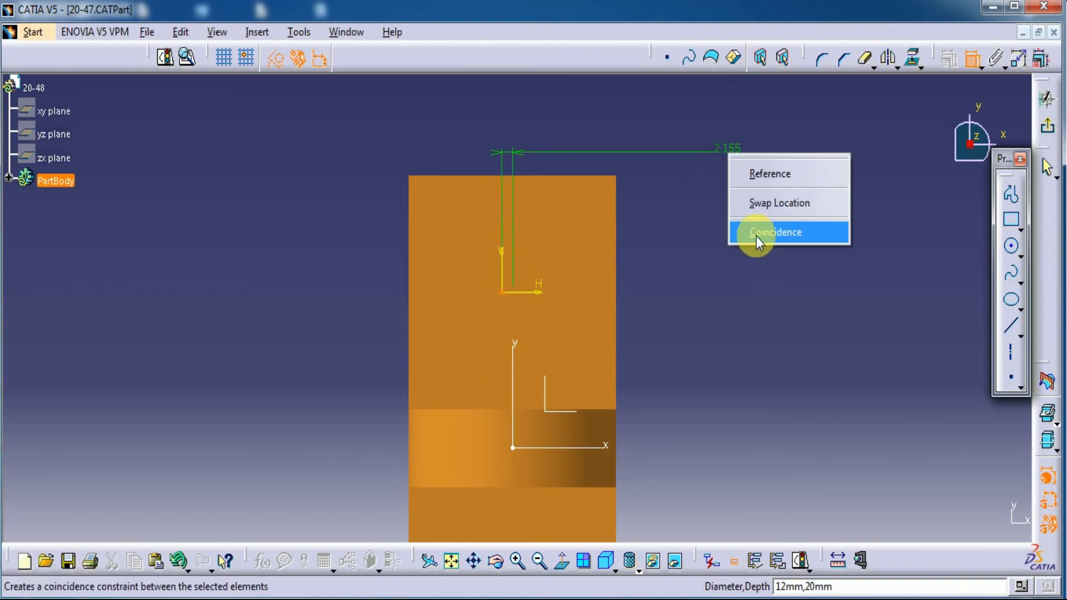
left_click(754, 237)
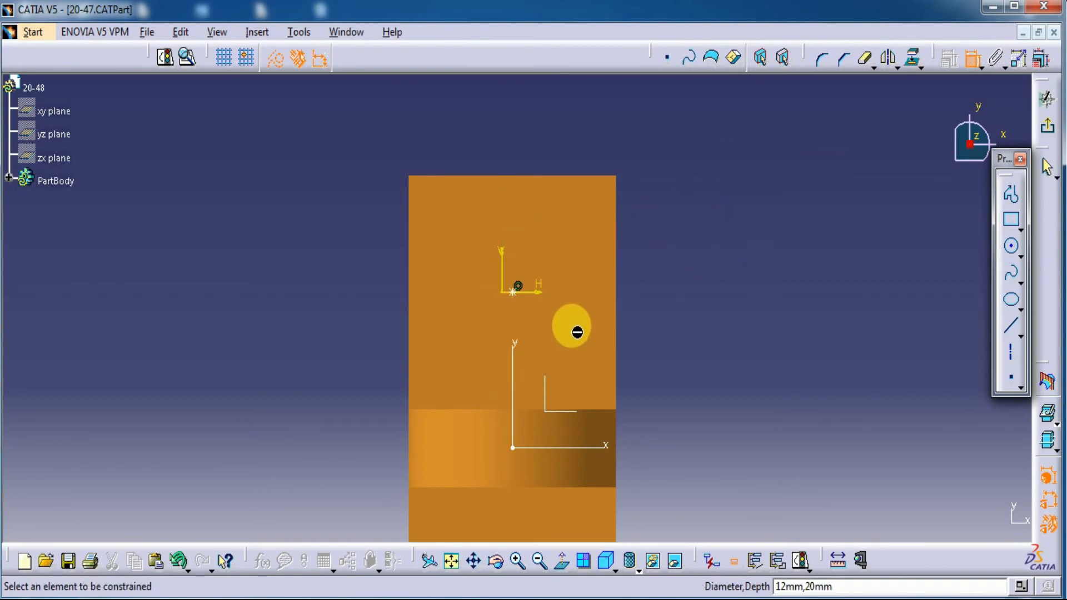
- Constrain the base hole's centre 24 mm from the base's end edge, exit the sketch and create the hole
left_click(546, 175)
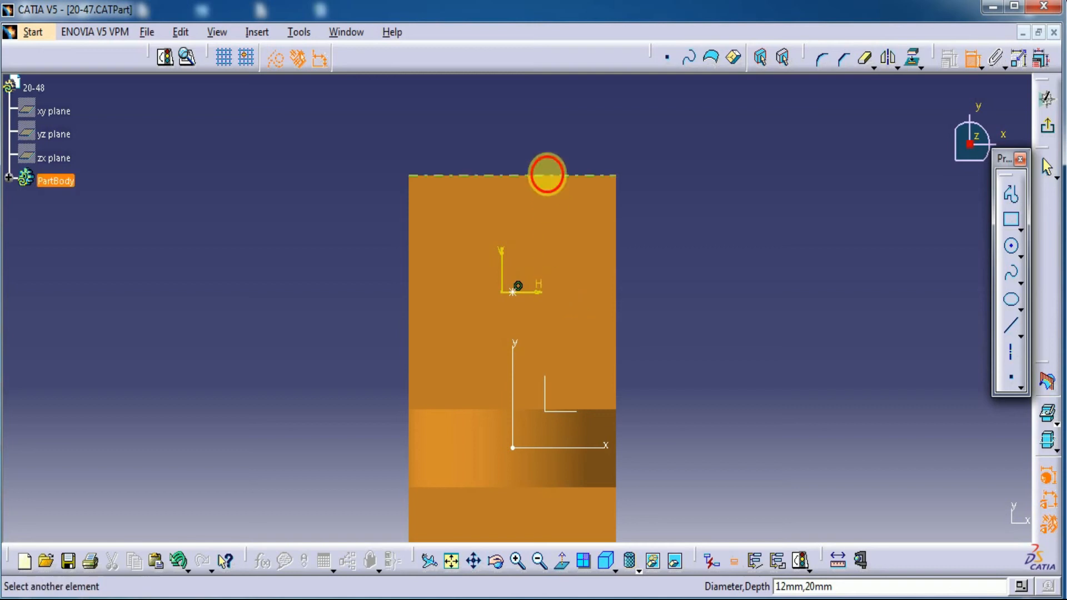
left_click(511, 291)
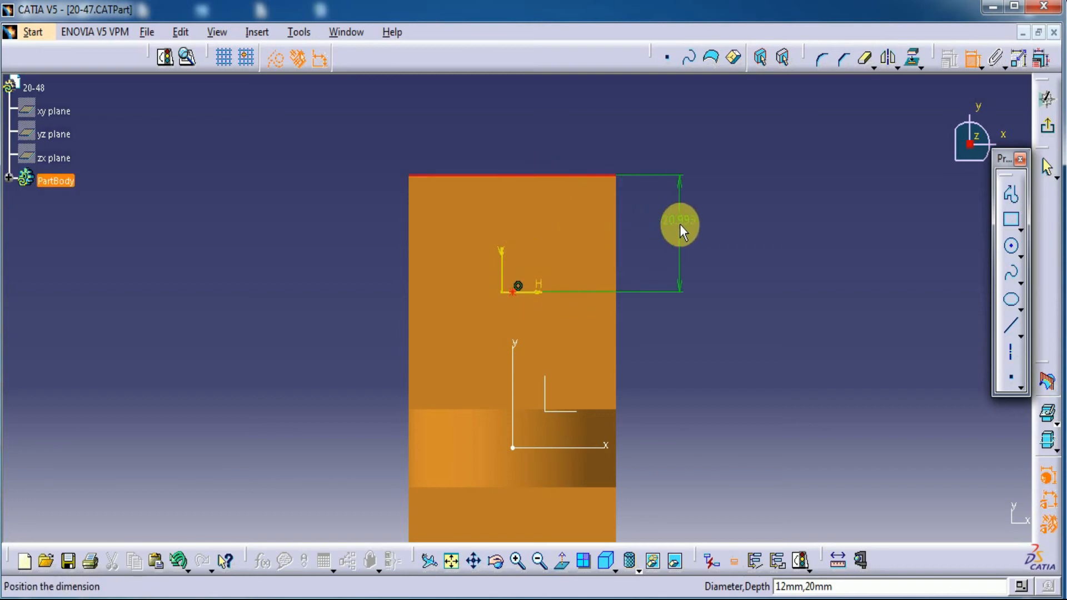
left_click(685, 233)
double_click(680, 221)
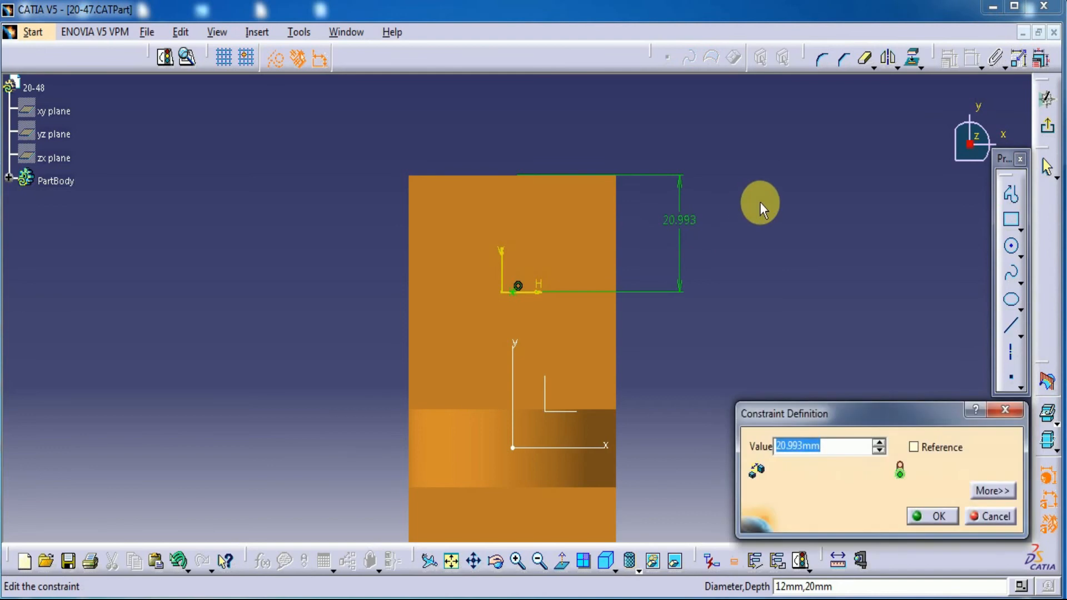
type("4")
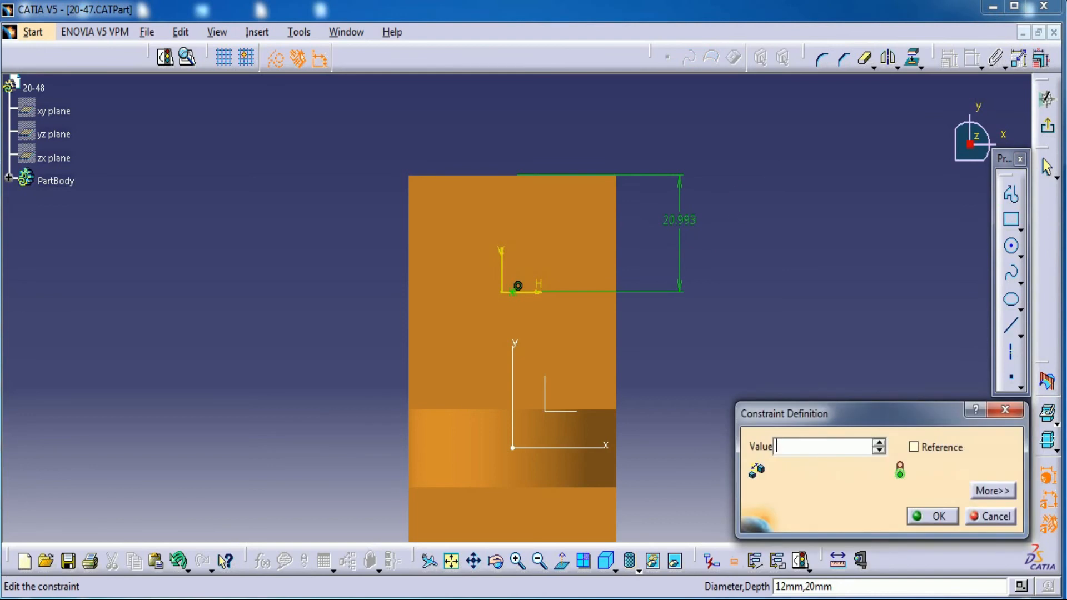
type("4")
left_click(937, 515)
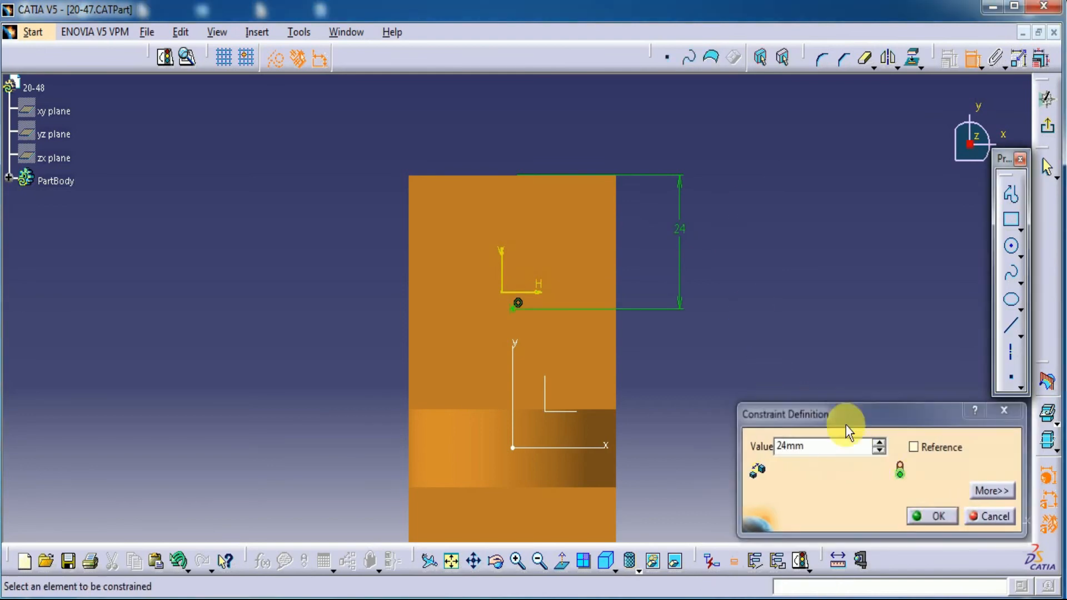
left_click(1046, 127)
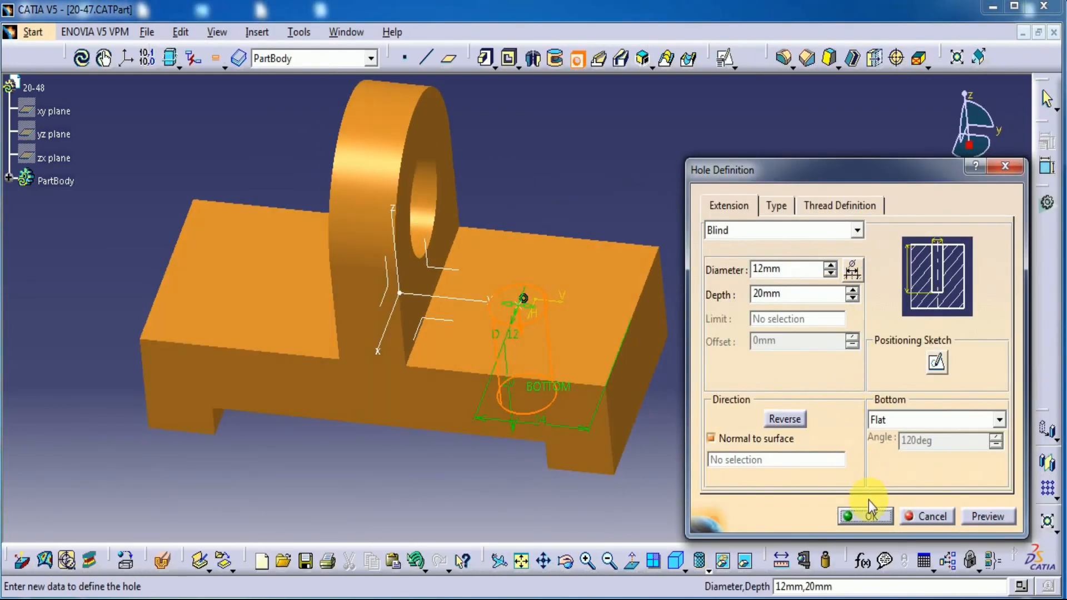
left_click(987, 515)
left_click(867, 515)
- Mirror the 12 mm base hole about the ZX plane of the absolute axis system to the upright's other side
mouse_move(612, 178)
middle_mouse_down()
mouse_move(602, 272)
mouse_move(621, 204)
mouse_move(694, 225)
middle_mouse_up()
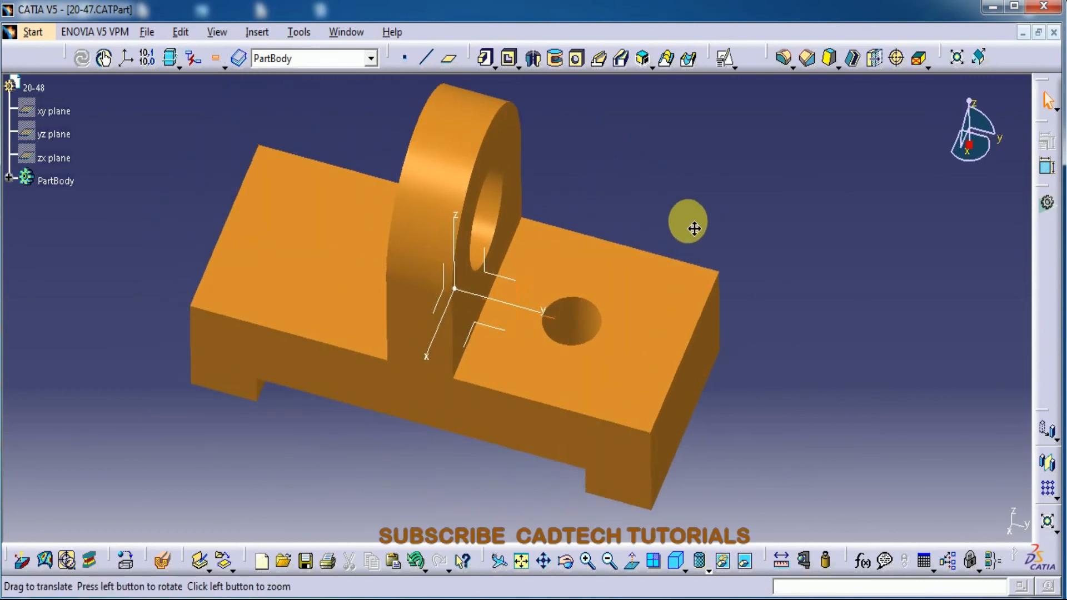
left_click(9, 178)
left_click(62, 365)
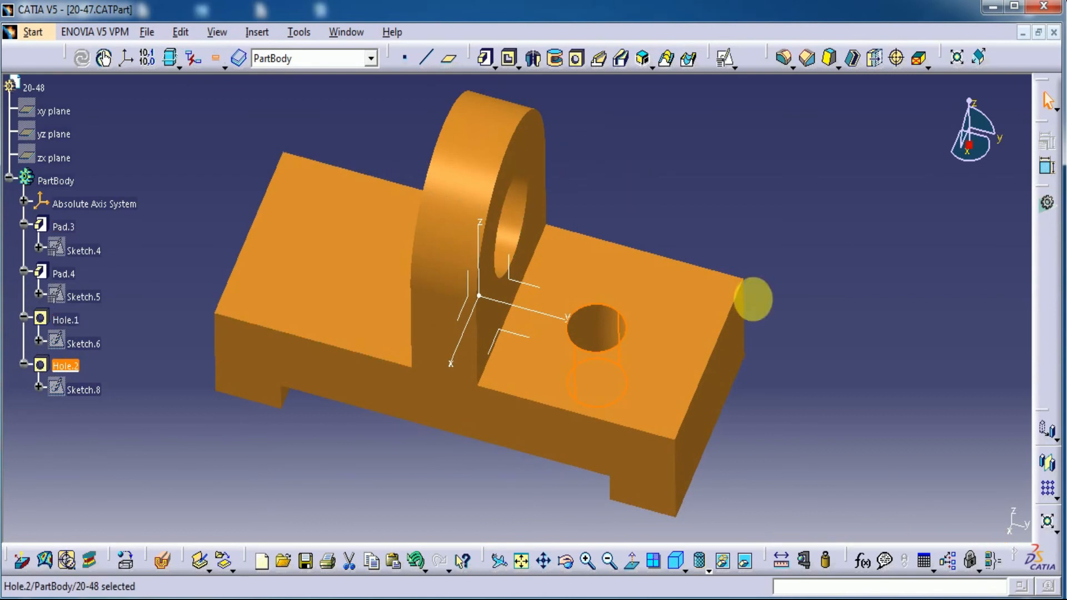
left_click(1048, 469)
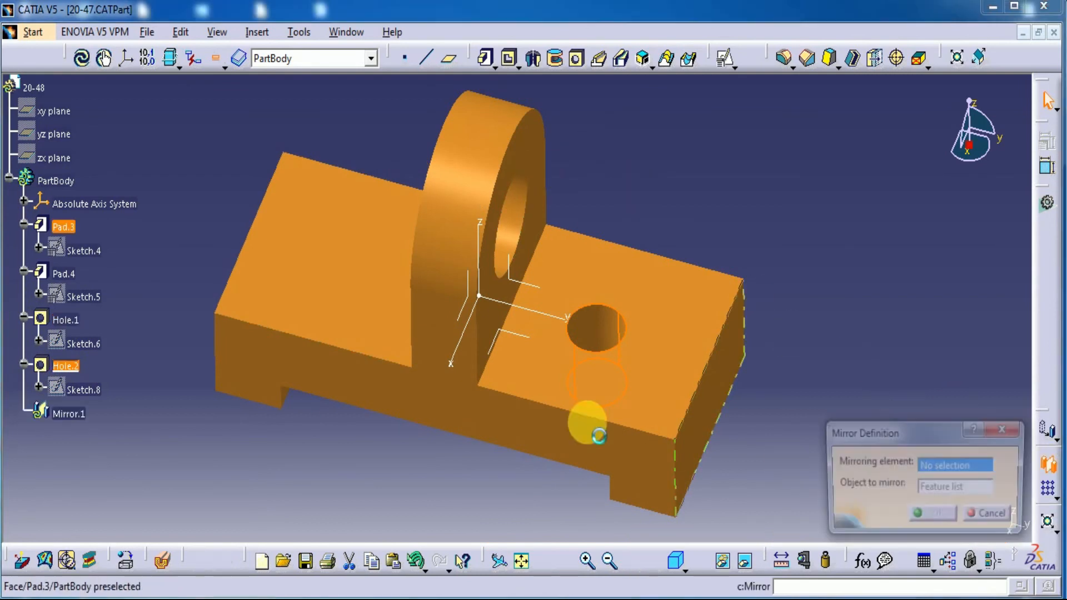
left_click(476, 315)
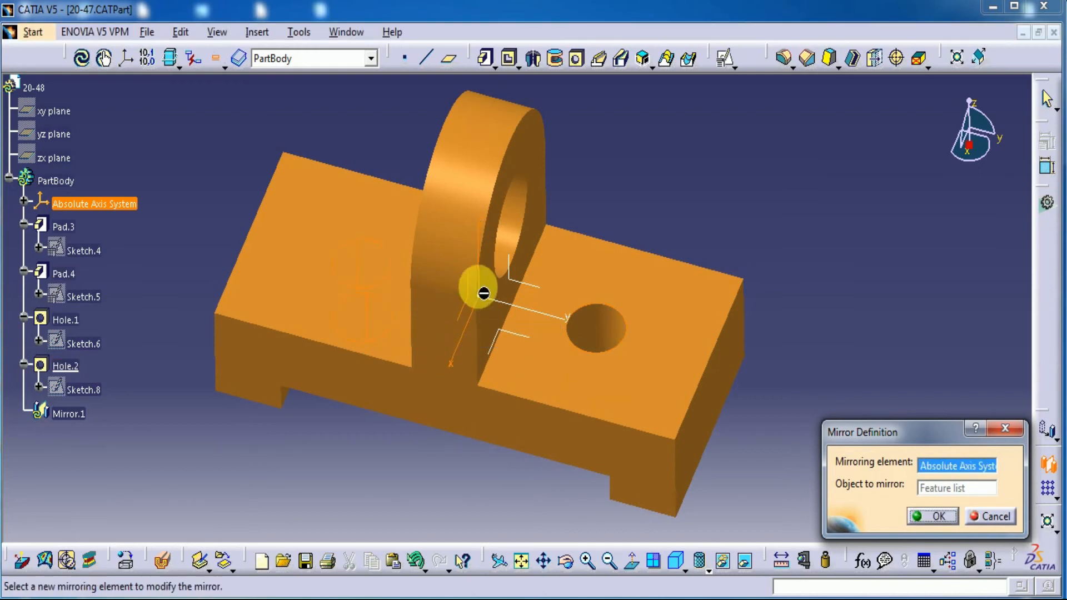
left_click(933, 516)
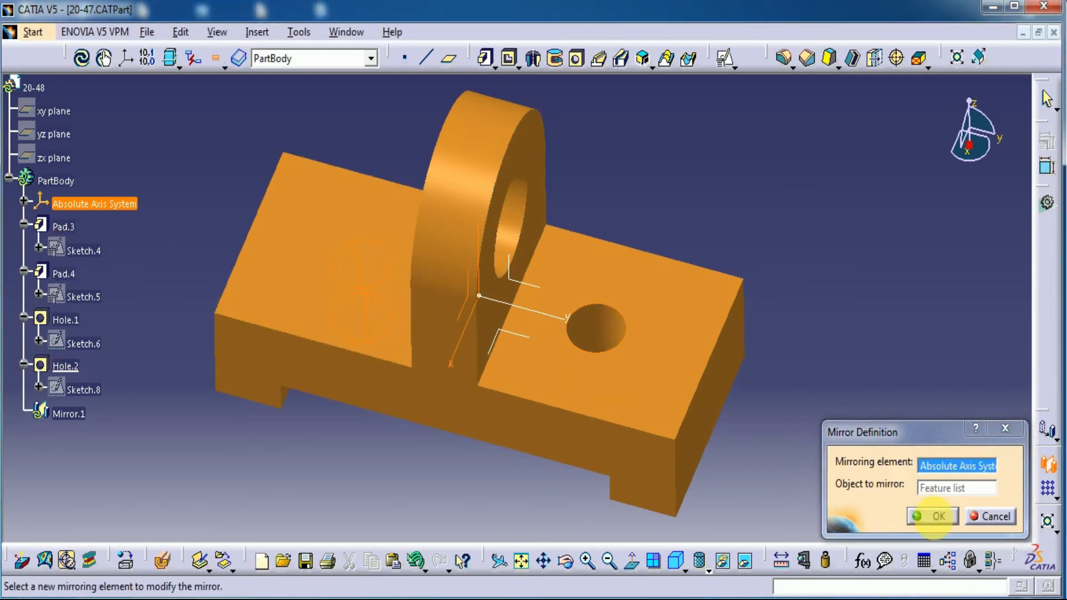
- Check the finished model against the 20-48 drawing in Windows Photo Viewer and return to the CATIA part
left_click(405, 488)
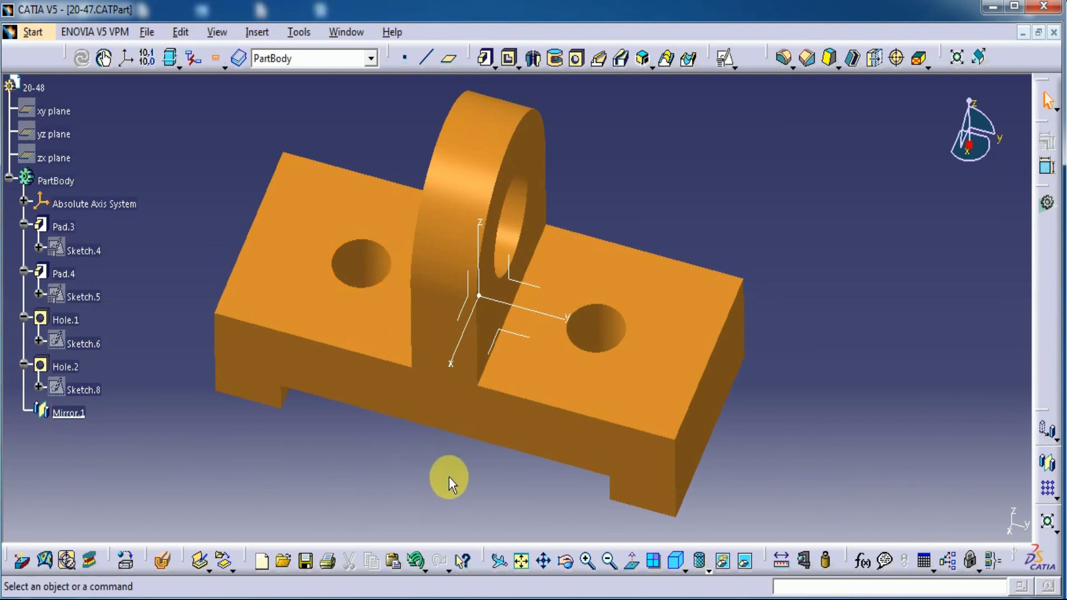
middle_click_drag(449, 478, 493, 466)
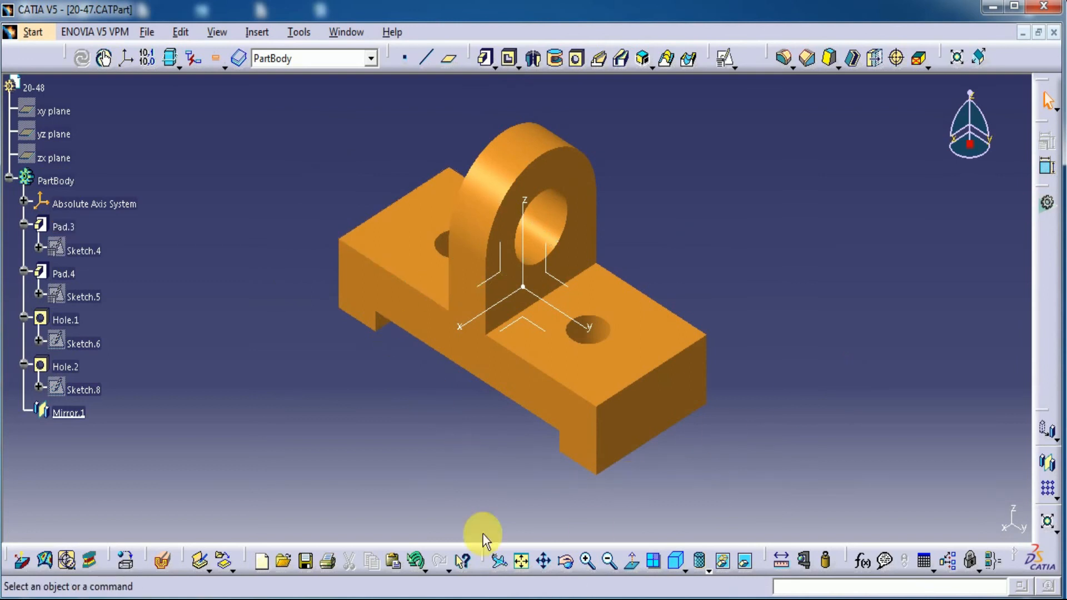
left_click(514, 599)
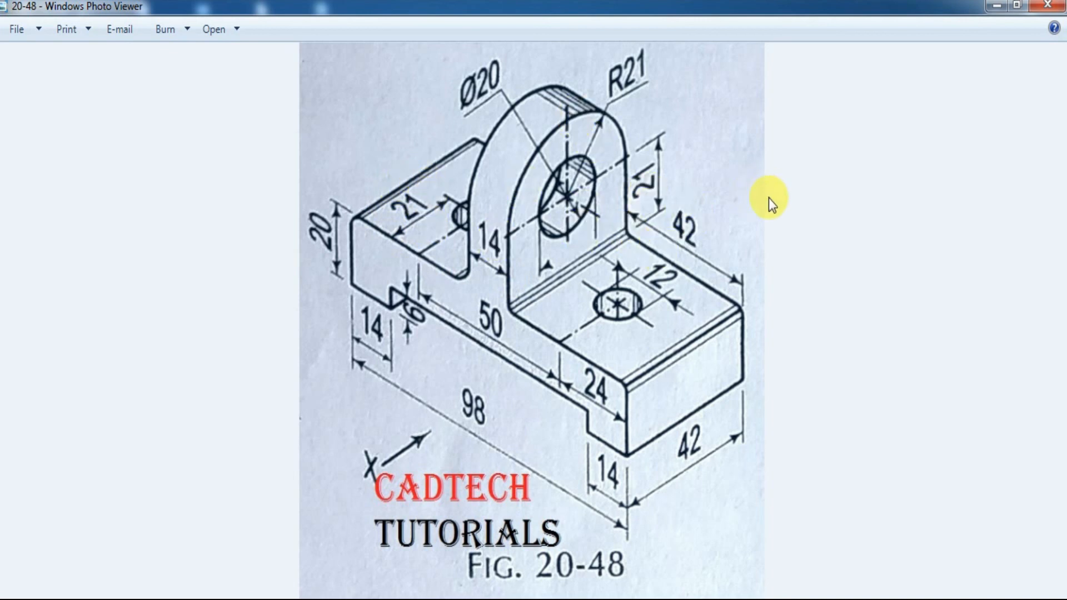
left_click(1002, 5)
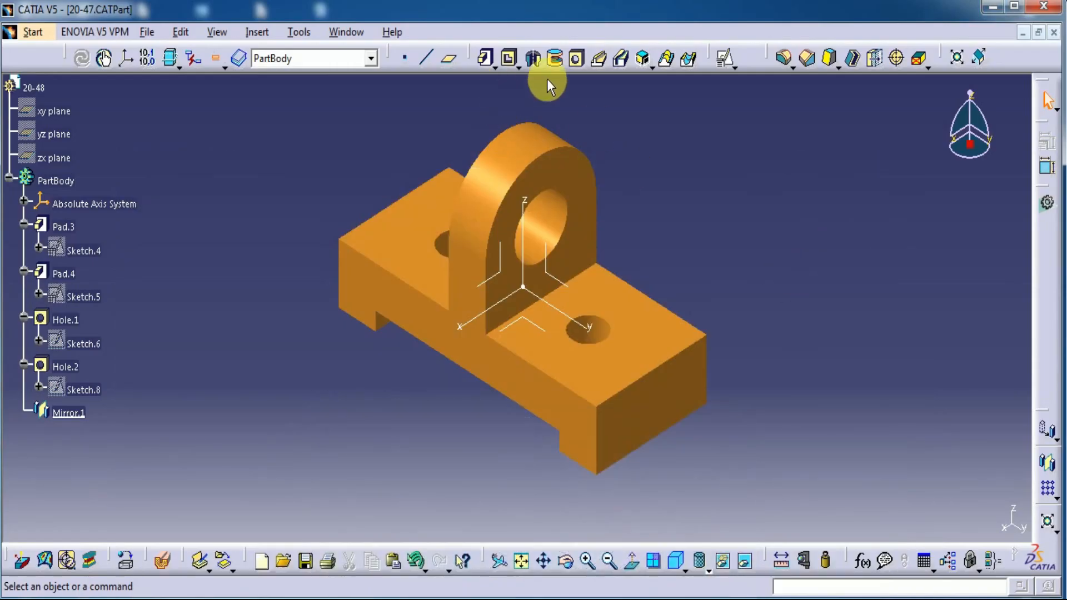
- Fillet the two upper end edges of the base with a 5 mm radius
left_click(786, 58)
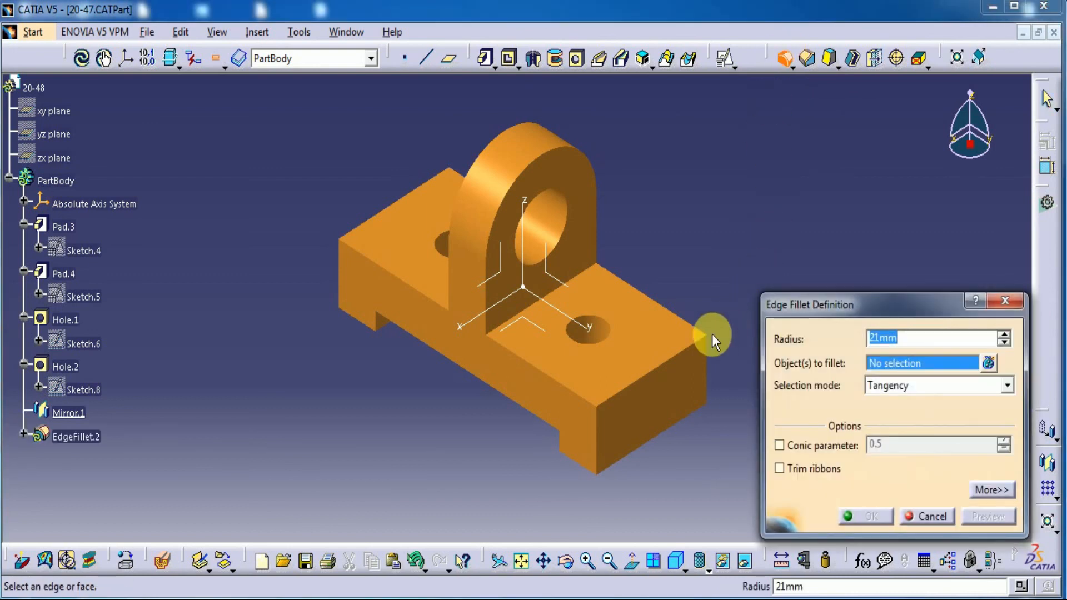
left_click(664, 366)
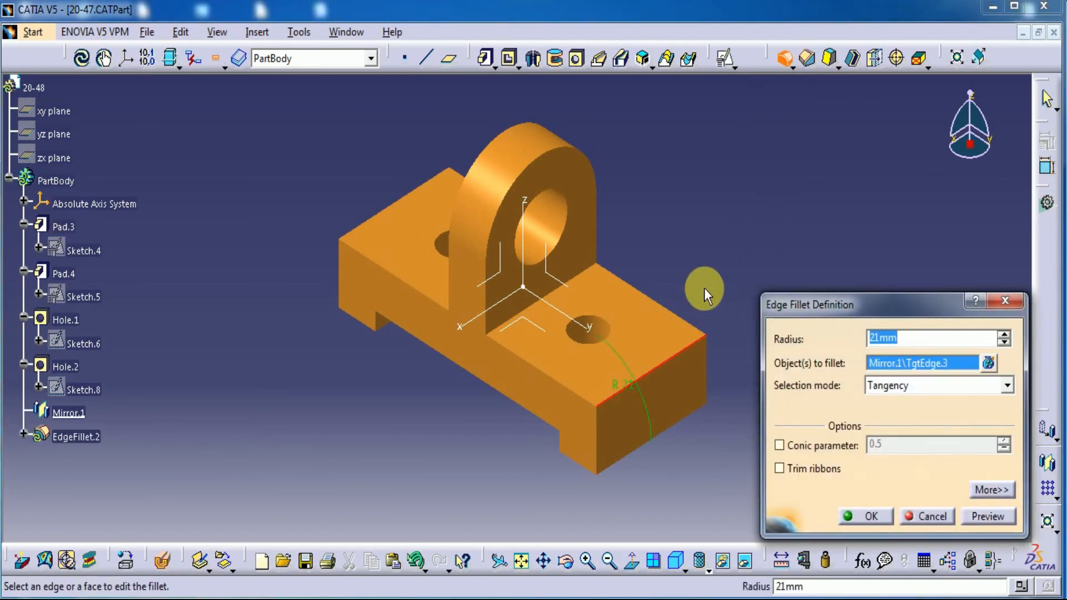
type("5")
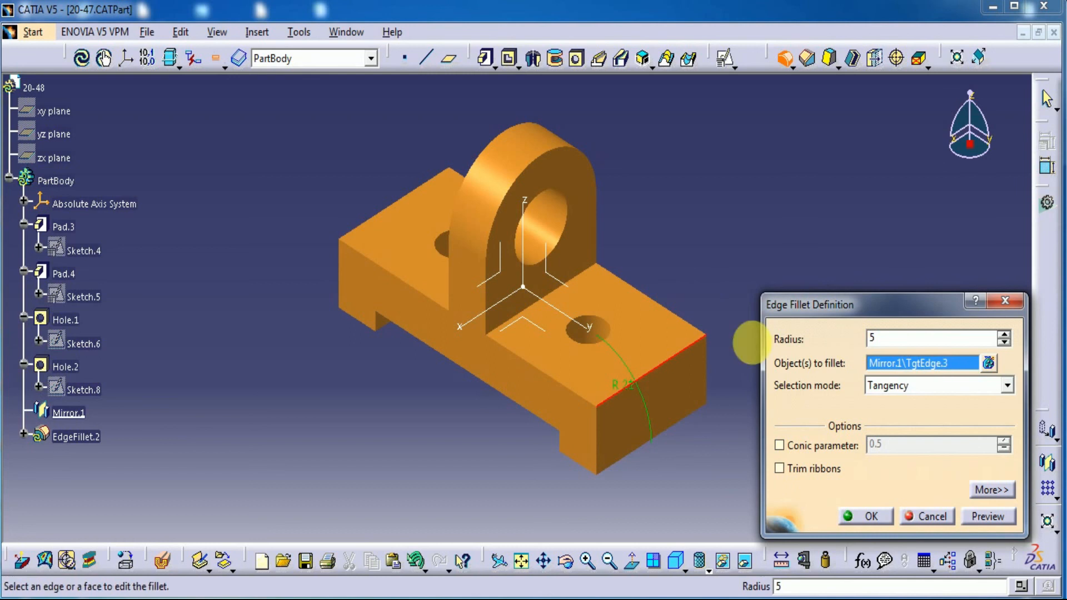
left_click(379, 228)
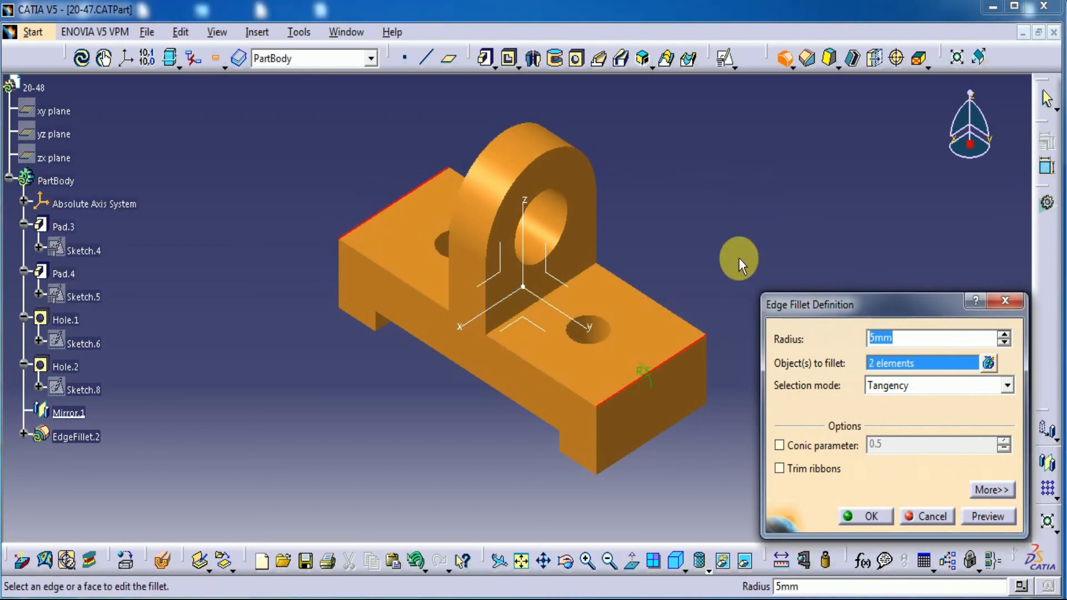
left_click(871, 516)
middle_click_drag(476, 452, 539, 442)
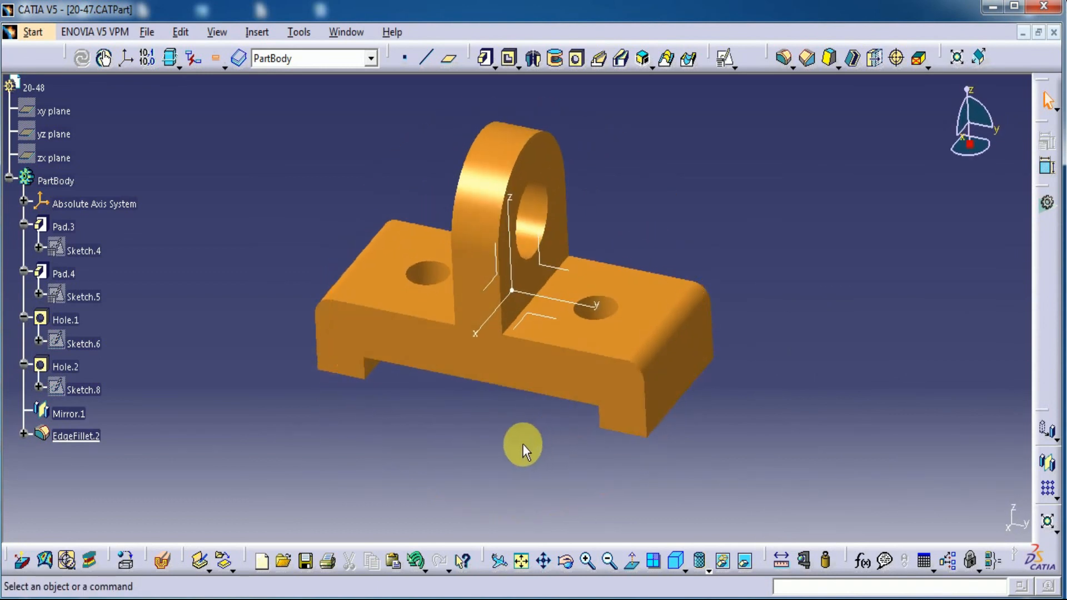
- Collapse the PartBody branch of the specification tree and hide all axis systems
left_click(674, 559)
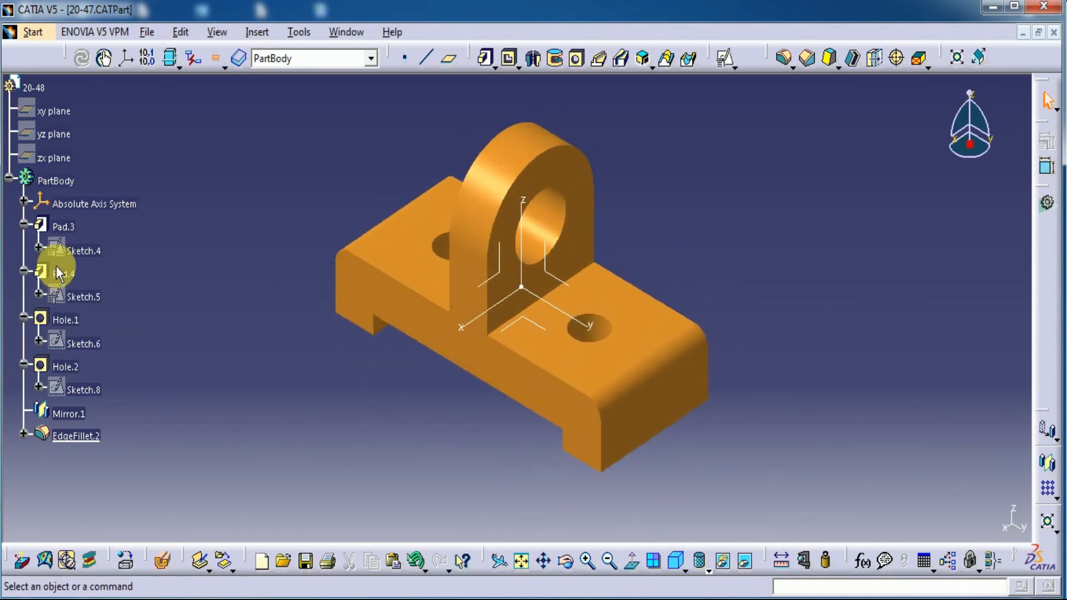
left_click(10, 178)
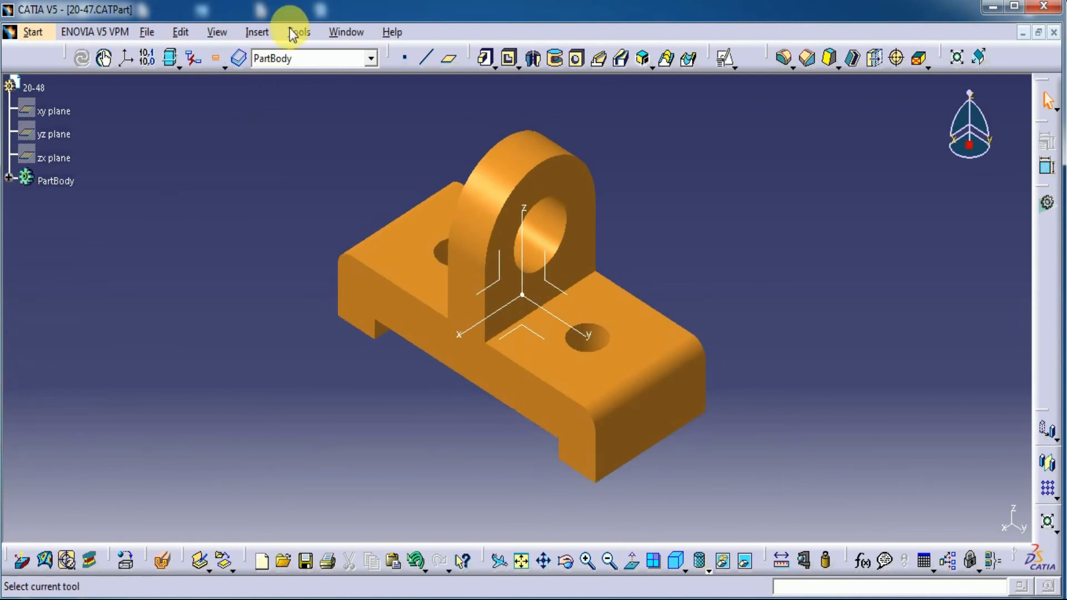
left_click(257, 32)
mouse_move(291, 38)
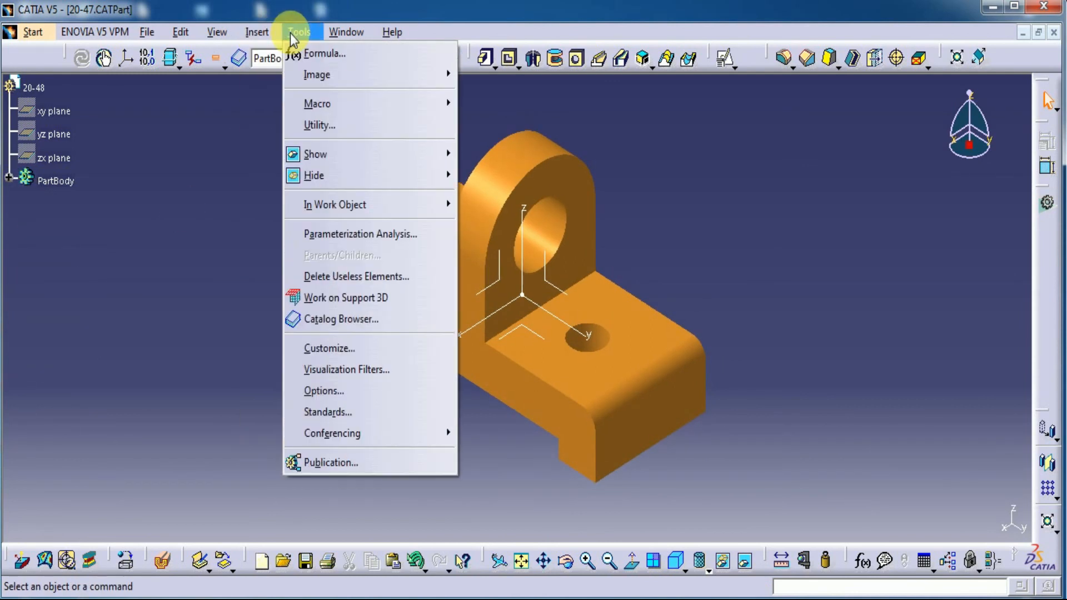
mouse_move(306, 175)
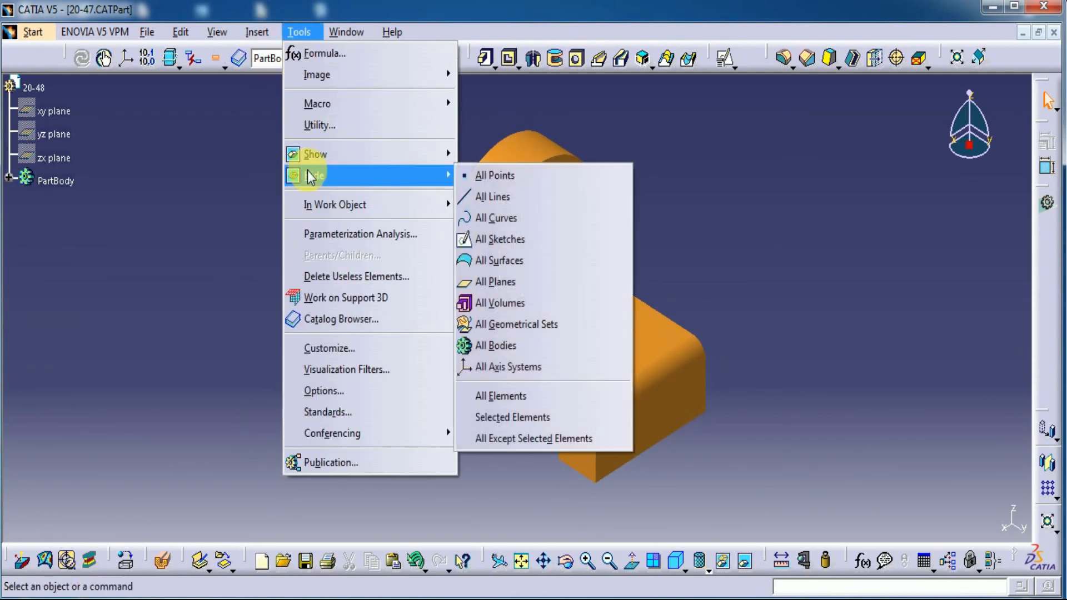
left_click(516, 367)
middle_click_drag(767, 255, 749, 262)
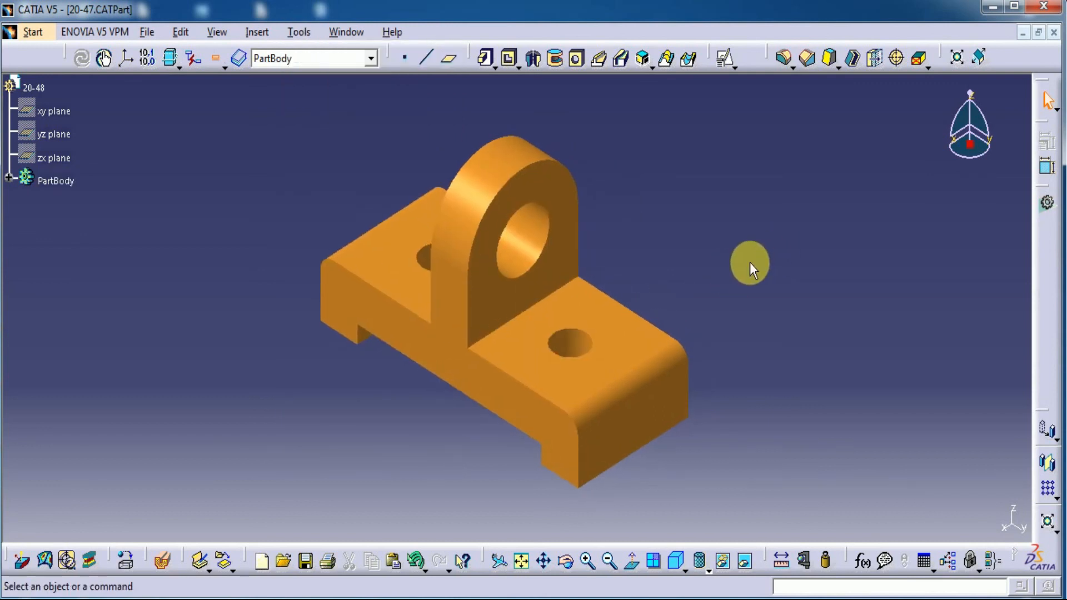